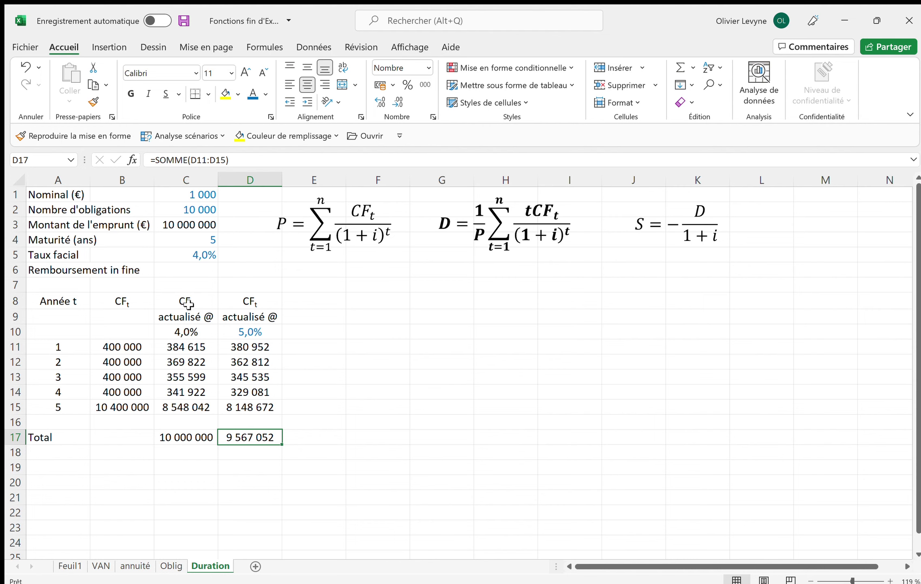
# Copy the CFt heading, with its subscript, to cell E8 and change it to "t.CFt".
pyautogui.click(148, 299)
pyautogui.hotkey('ctrl', 'c')
pyautogui.press('Right')
pyautogui.press('Right')
pyautogui.press('Right')
pyautogui.hotkey('ctrl', 'v')
pyautogui.click(153, 159)
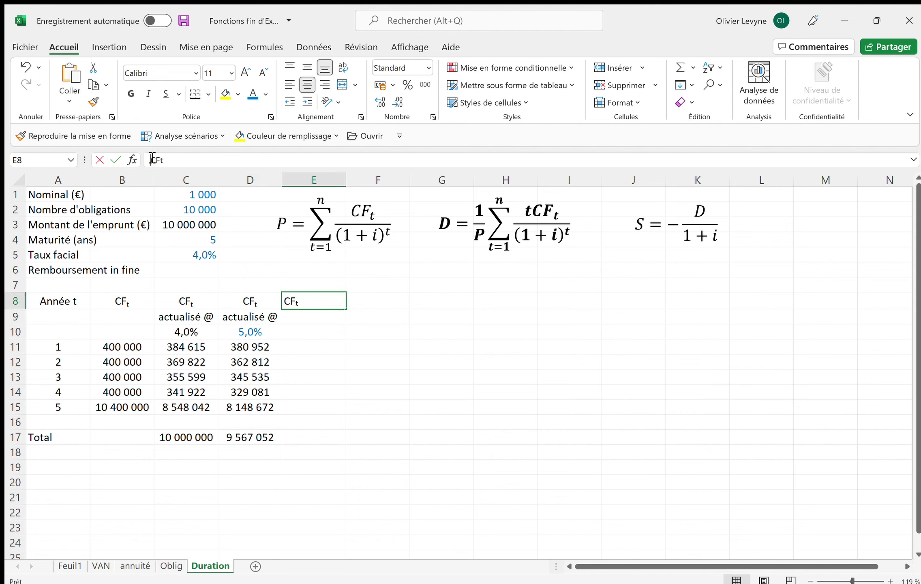
pyautogui.click(152, 159)
pyautogui.write('t.')
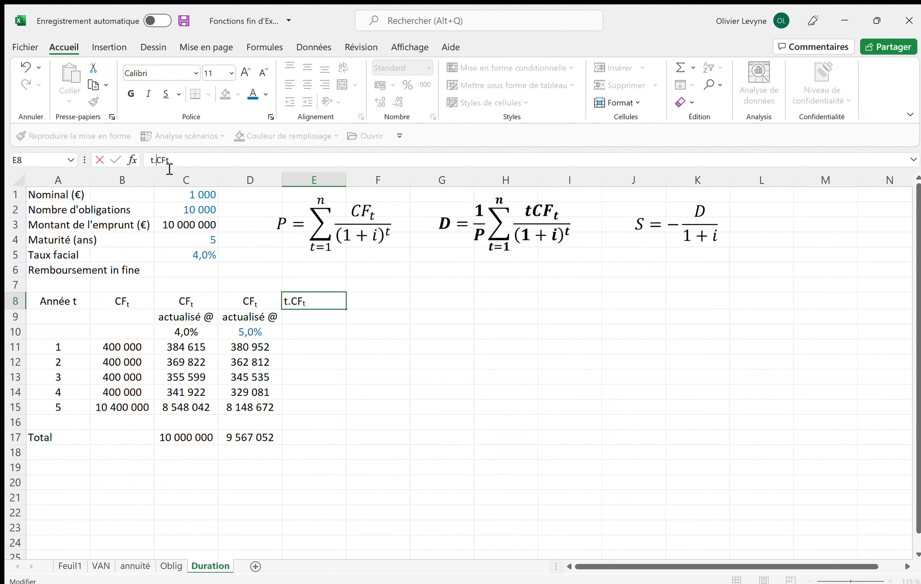
pyautogui.press('Return')
# Enter the formula =A11*B11 in cell E11 to multiply year 1 by its cash flow.
pyautogui.press('Return')
pyautogui.press('Return')
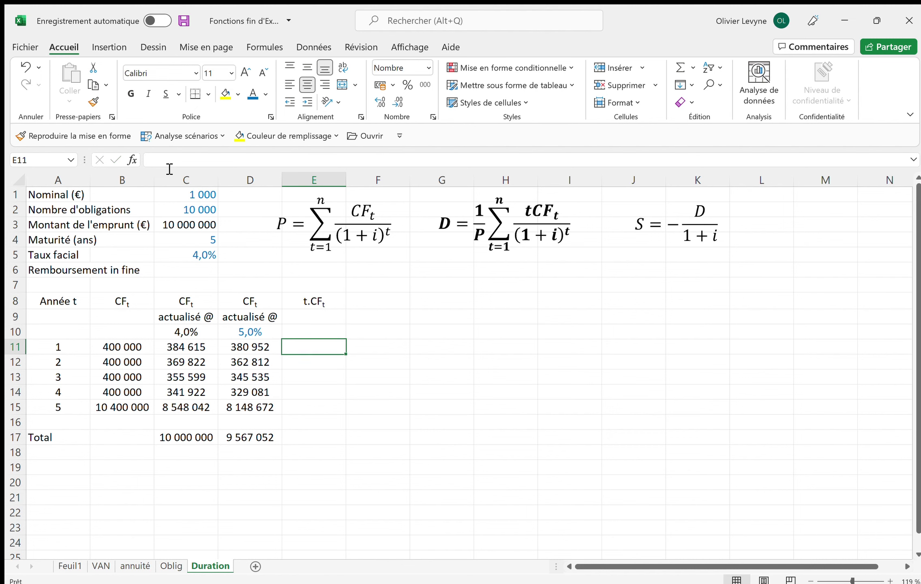
pyautogui.write('=')
pyautogui.press('Left')
pyautogui.press('Left')
pyautogui.press('Left')
pyautogui.press('Left')
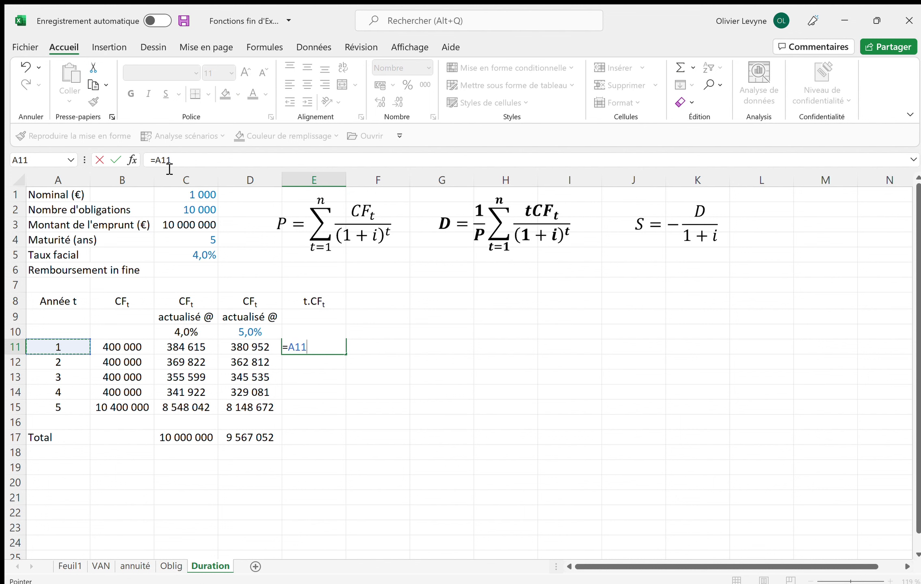
pyautogui.write('*')
pyautogui.press('Left')
pyautogui.press('Left')
pyautogui.press('Left')
pyautogui.press('Return')
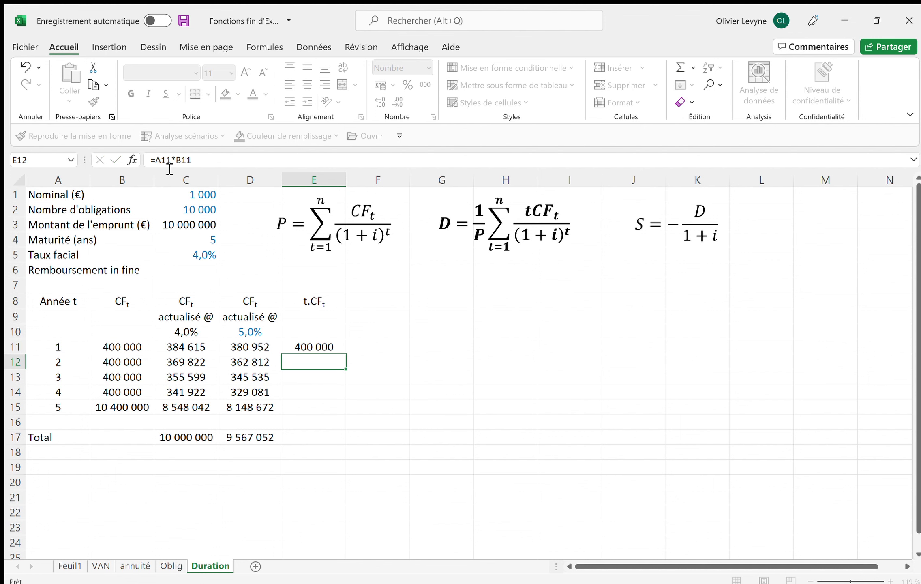
# Copy the E11 formula down the t.CFt column through E15.
pyautogui.press('Up')
pyautogui.hotkey('ctrl', 'c')
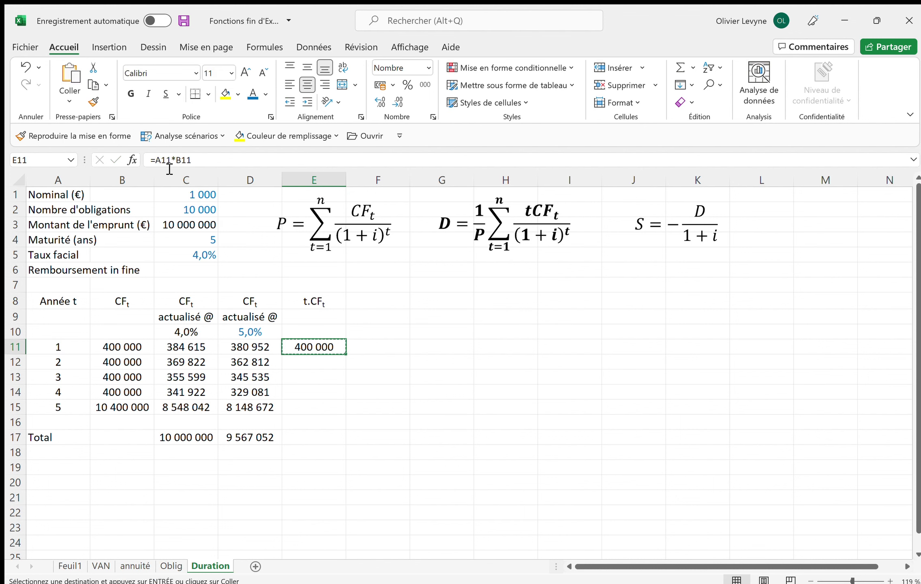
pyautogui.hotkey('shift', 'Down')
pyautogui.hotkey('shift', 'Down')
pyautogui.hotkey('shift', 'Down')
pyautogui.hotkey('shift', 'Down')
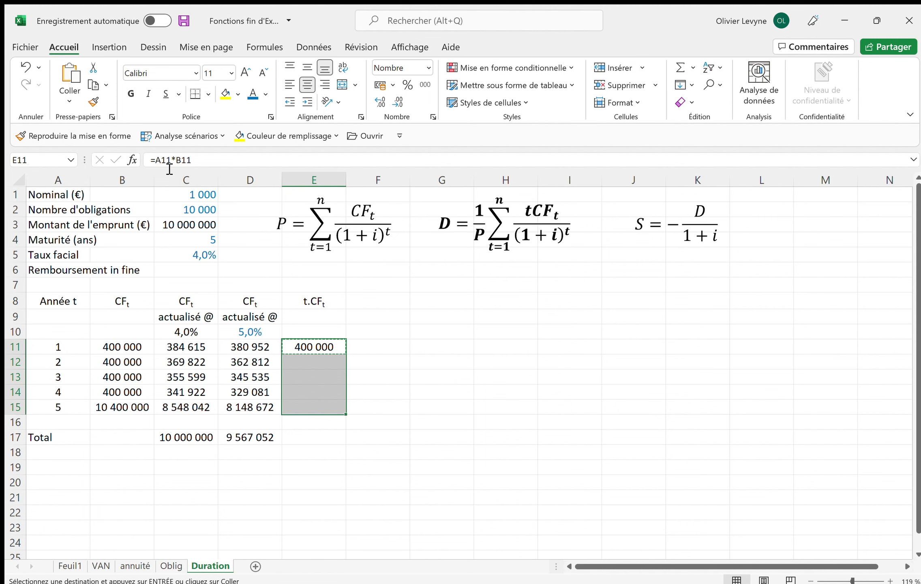
pyautogui.hotkey('ctrl', 'v')
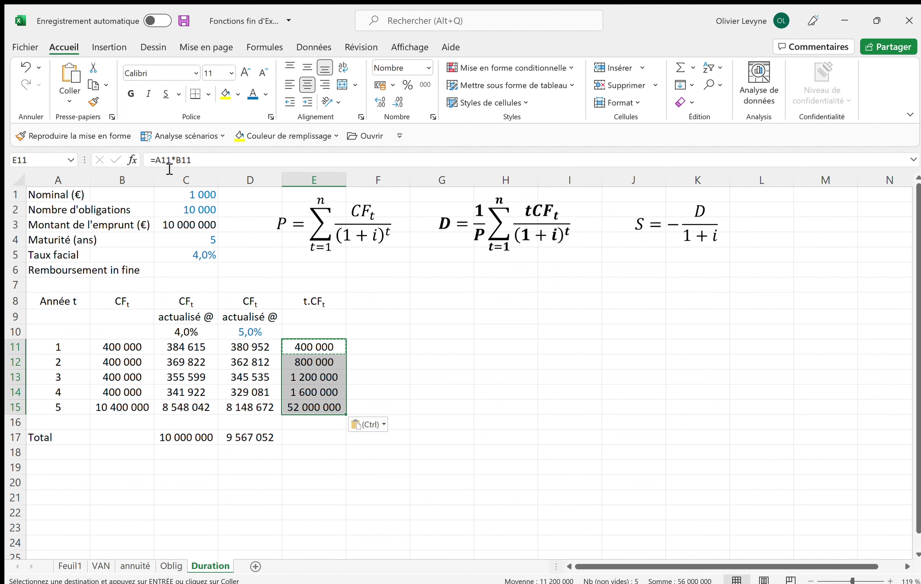
# Extend the t.CFt heading from E8 across F8 and G8.
pyautogui.click(195, 316)
pyautogui.click(316, 298)
pyautogui.moveTo(345, 309); pyautogui.dragTo(460, 310)
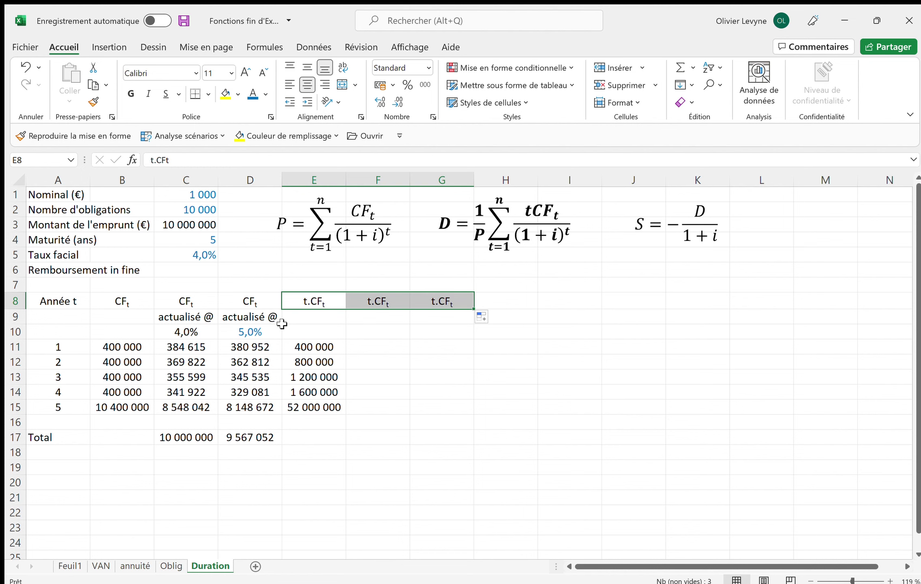
# Copy the "actualisé @" labels and rates from C9:D10 to F9:G10, and set F10 to =C10.
pyautogui.moveTo(191, 315); pyautogui.dragTo(267, 335)
pyautogui.hotkey('ctrl', 'c')
pyautogui.click(365, 315)
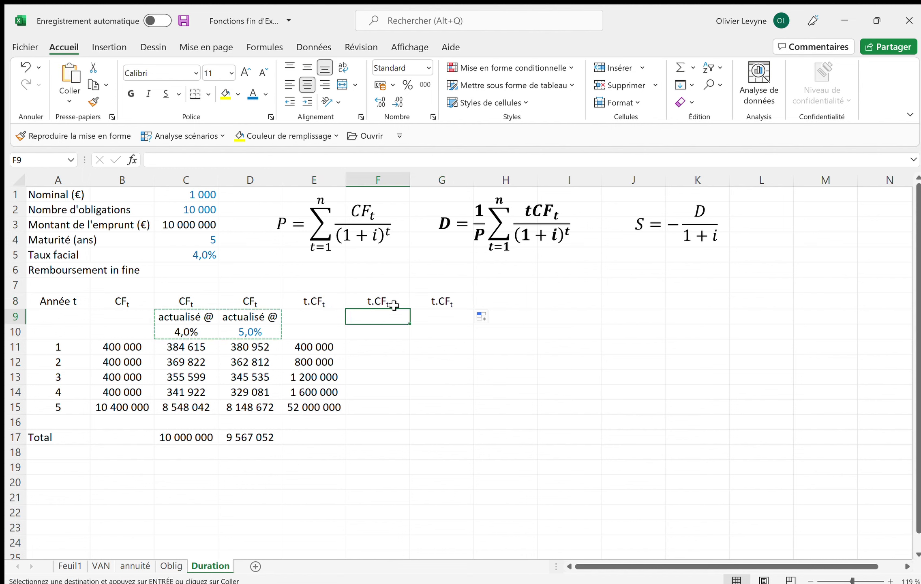
pyautogui.hotkey('ctrl', 'v')
pyautogui.click(381, 333)
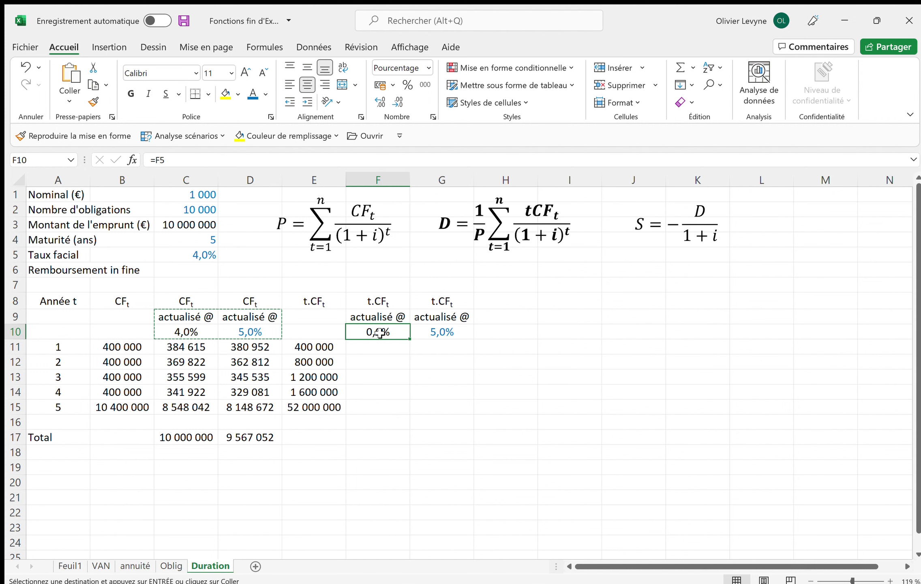
pyautogui.write('=C10')
pyautogui.press('Return')
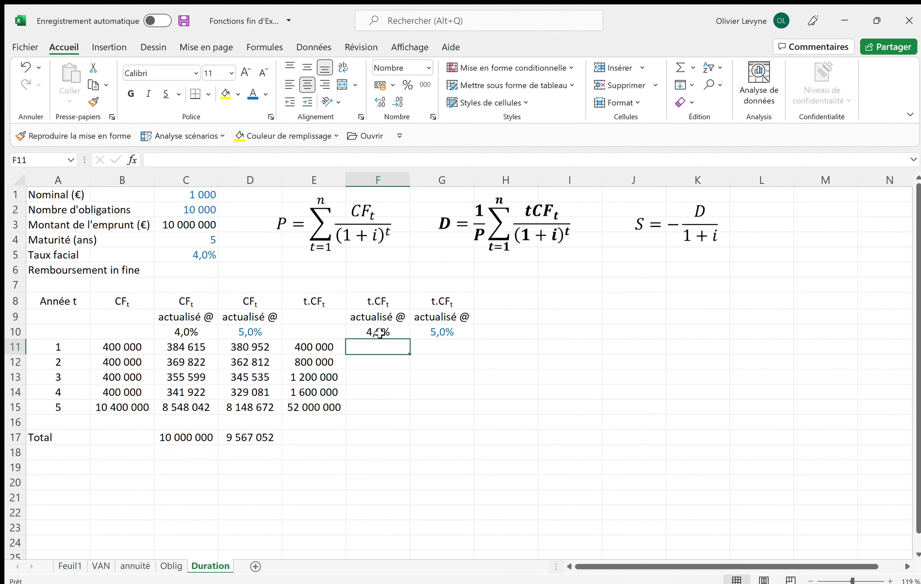
# Enter the discounting formula =$E11/(1+F$10)^$A11 in cell F11, using mixed references.
pyautogui.click(199, 349)
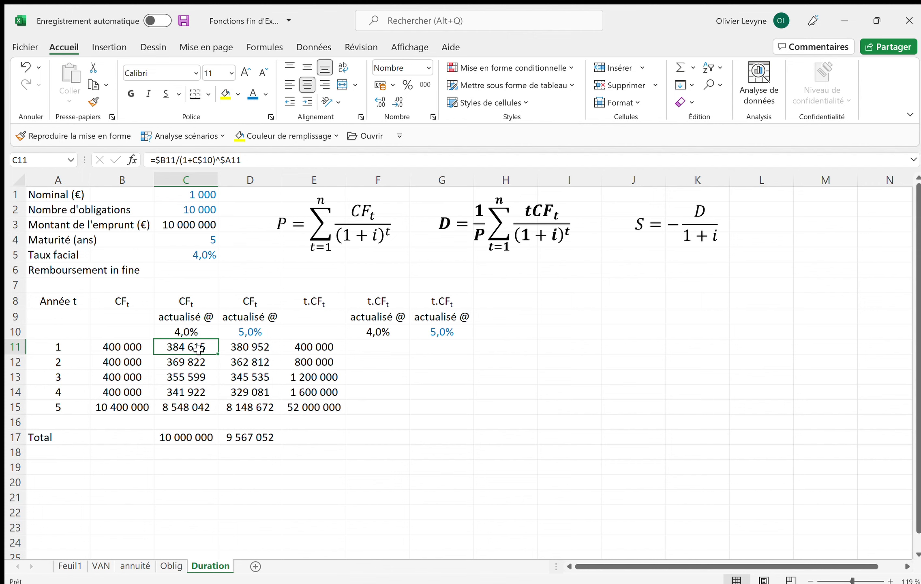
pyautogui.click(368, 347)
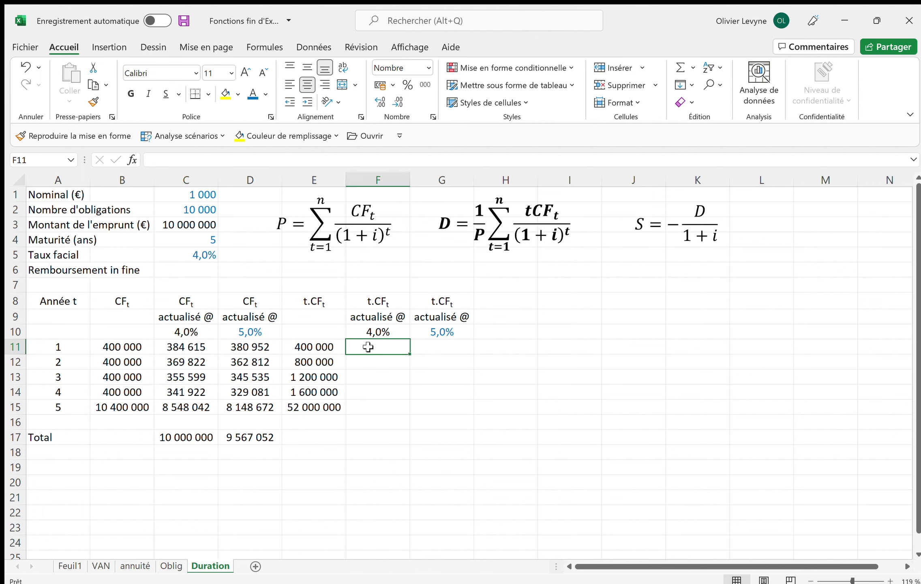
pyautogui.write('=')
pyautogui.press('Left')
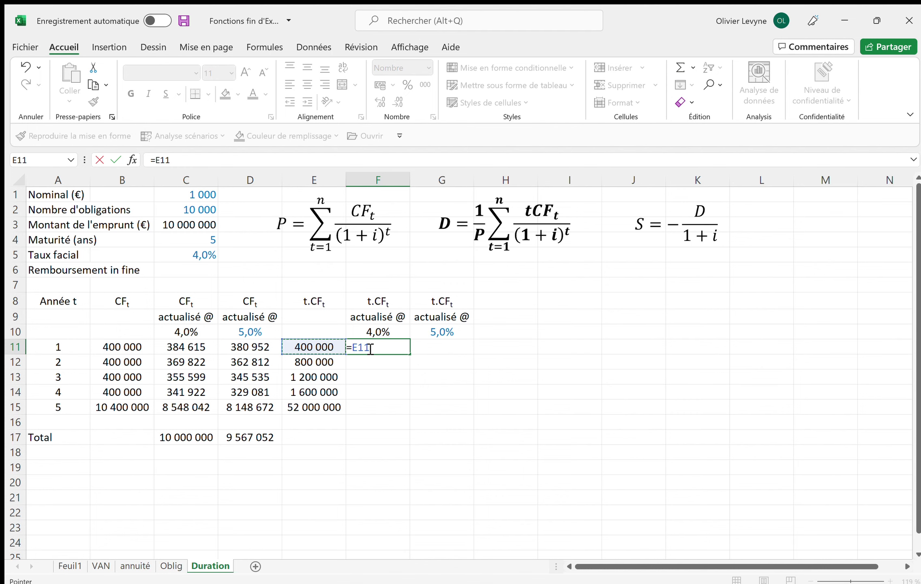
pyautogui.press('F4')
pyautogui.press('F4')
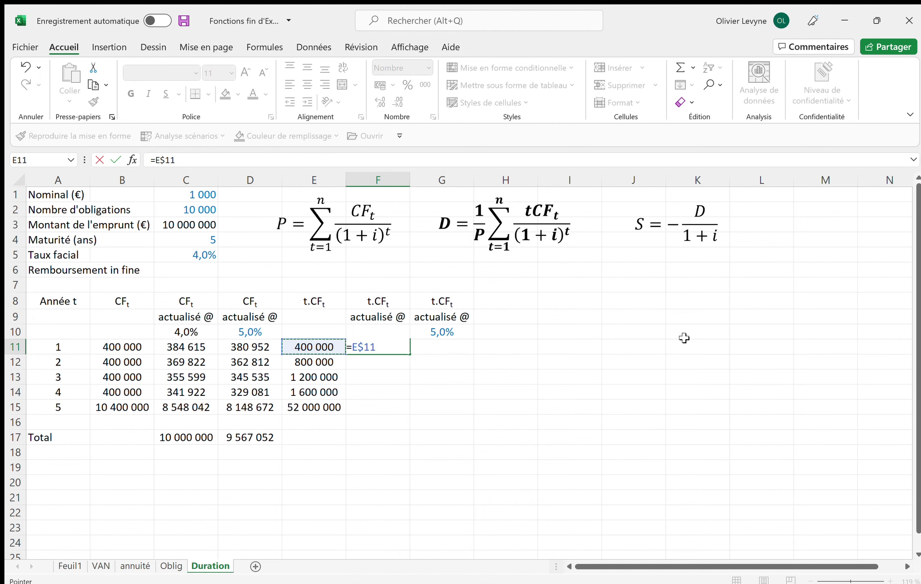
pyautogui.press('F4')
pyautogui.write('/(1+')
pyautogui.press('Up')
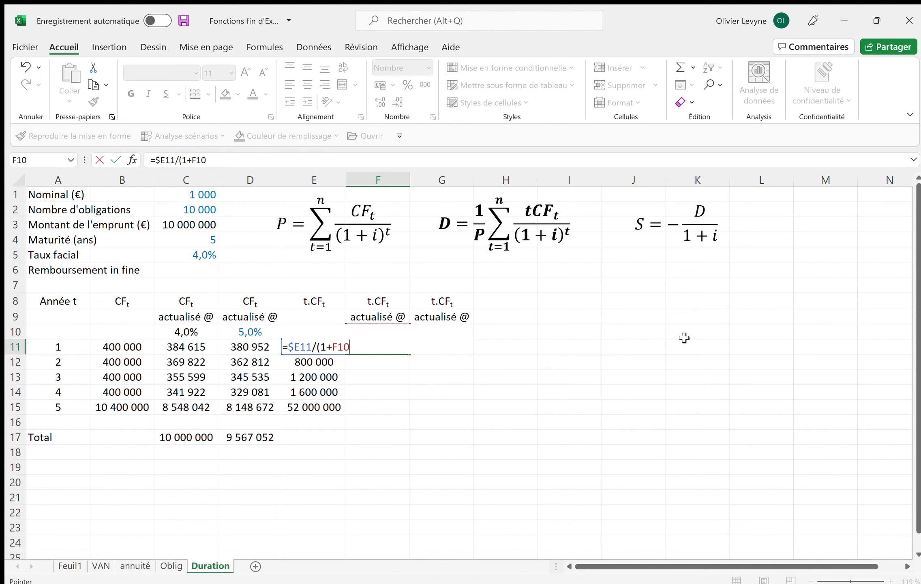
pyautogui.press('F4')
pyautogui.press('F4')
pyautogui.write(')')
pyautogui.write('^^')
pyautogui.press('Left')
pyautogui.press('Left')
pyautogui.press('Left')
pyautogui.press('Left')
pyautogui.press('Left')
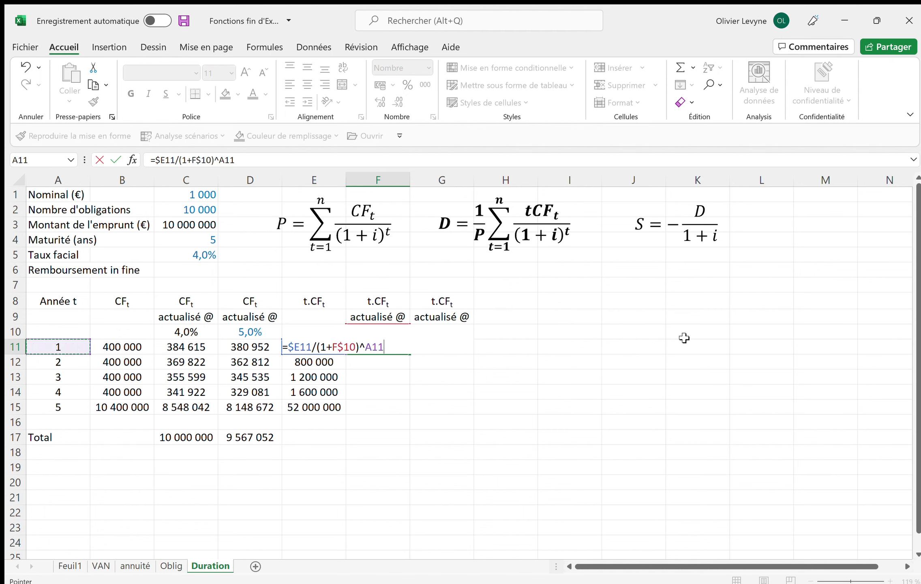
pyautogui.press('F4')
pyautogui.press('F4')
pyautogui.press('F4')
pyautogui.press('Return')
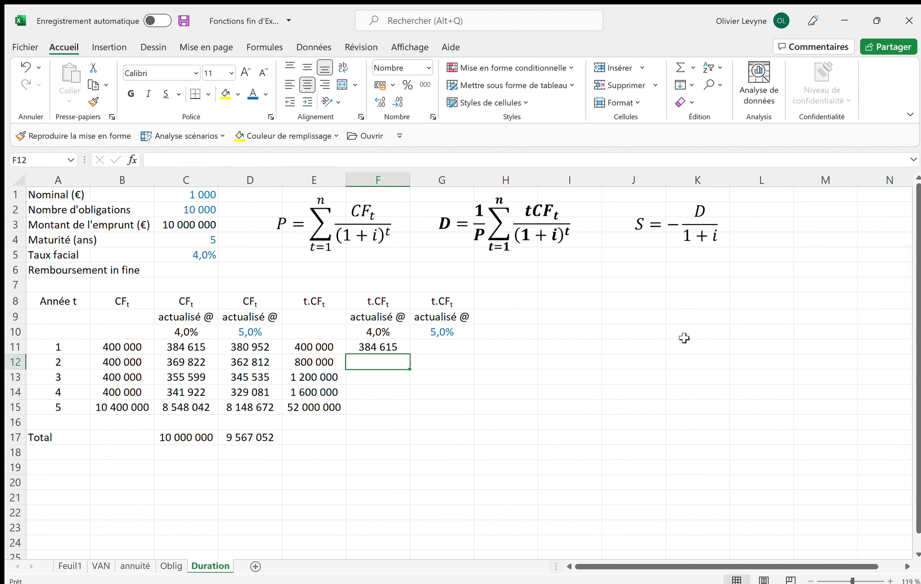
# Fill the F11 formula down to F15 and copy the SOMME total from D17 to F17.
pyautogui.click(403, 349)
pyautogui.moveTo(413, 358); pyautogui.dragTo(396, 409)
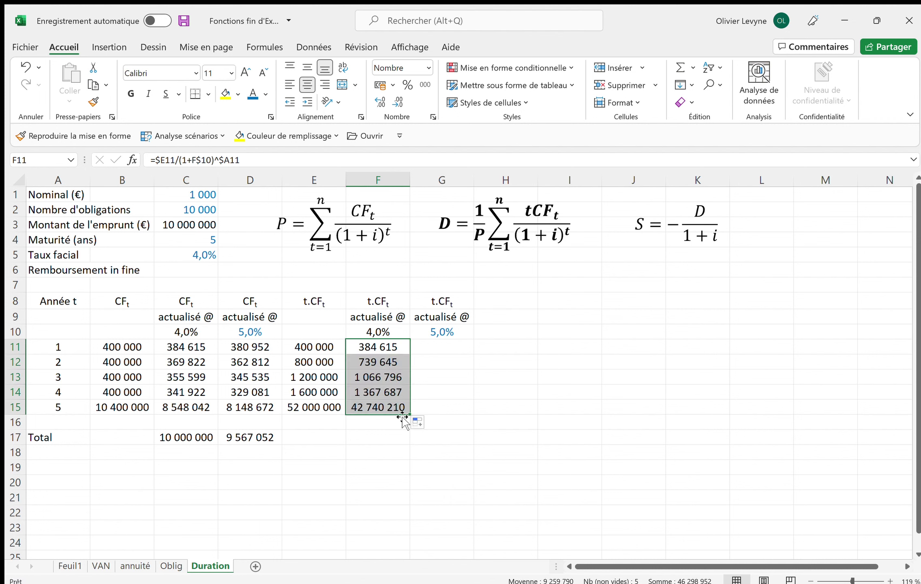
pyautogui.click(363, 435)
pyautogui.click(250, 436)
pyautogui.hotkey('ctrl', 'c')
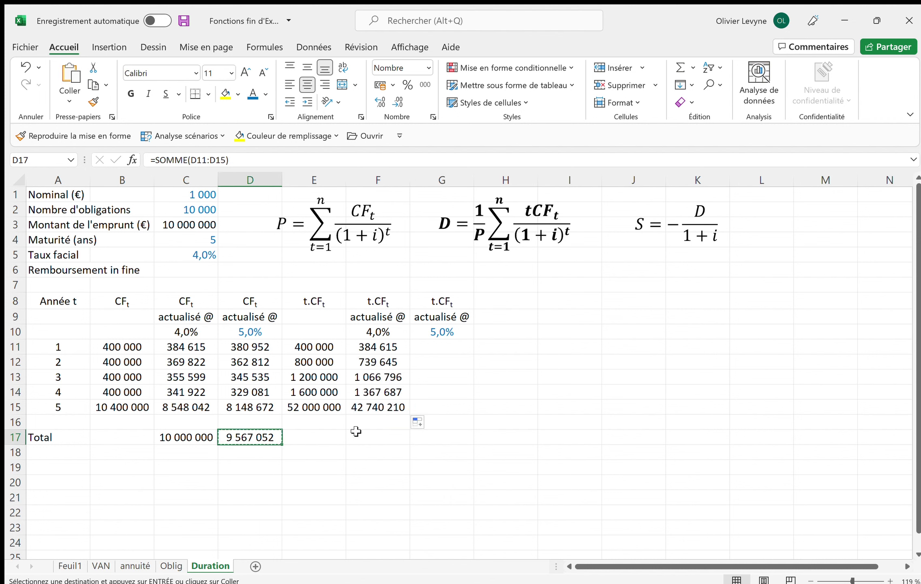
pyautogui.click(367, 435)
pyautogui.hotkey('ctrl', 'v')
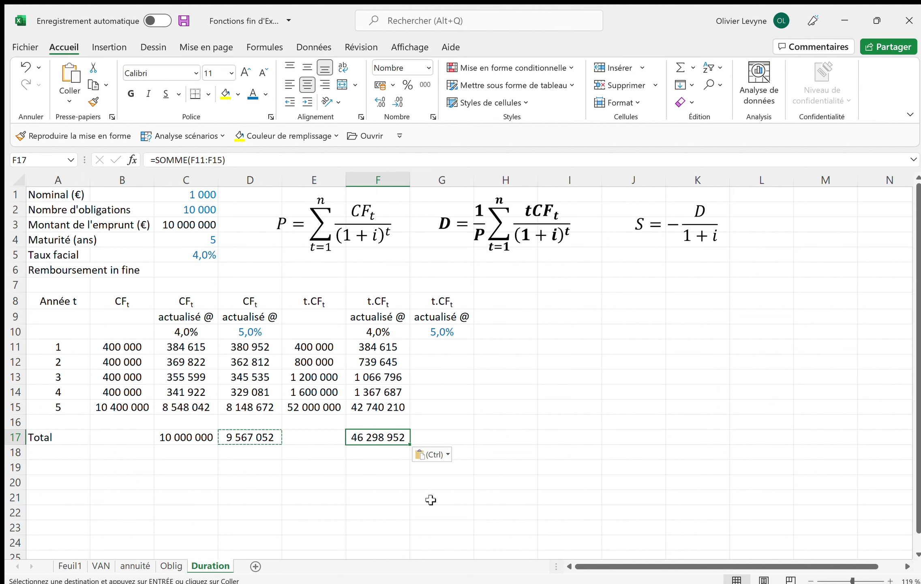
# Enter the row label "Duration" in cell A19.
pyautogui.click(65, 462)
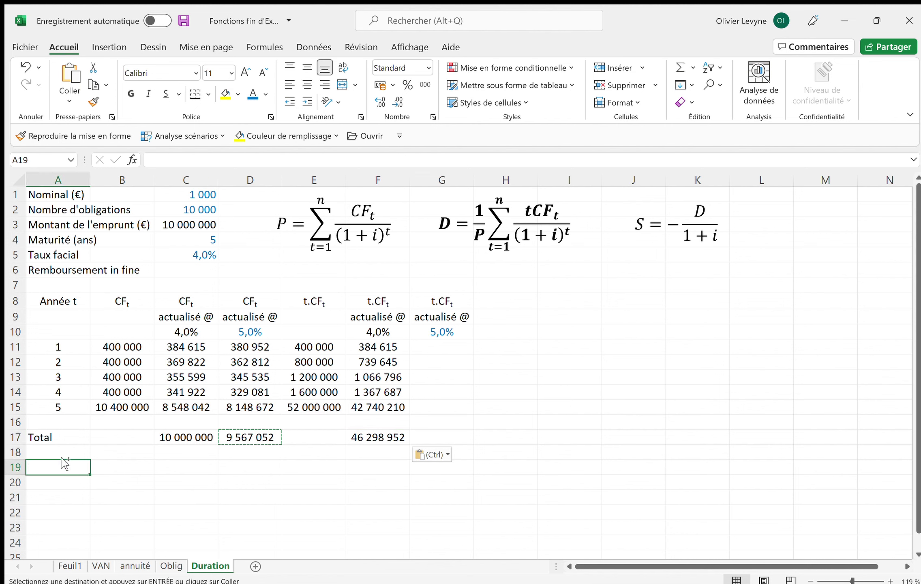
pyautogui.write('Dur')
pyautogui.press('Tab')
pyautogui.write('ti')
pyautogui.press('BackSpace')
pyautogui.press('BackSpace')
pyautogui.press('Left')
pyautogui.write('Du')
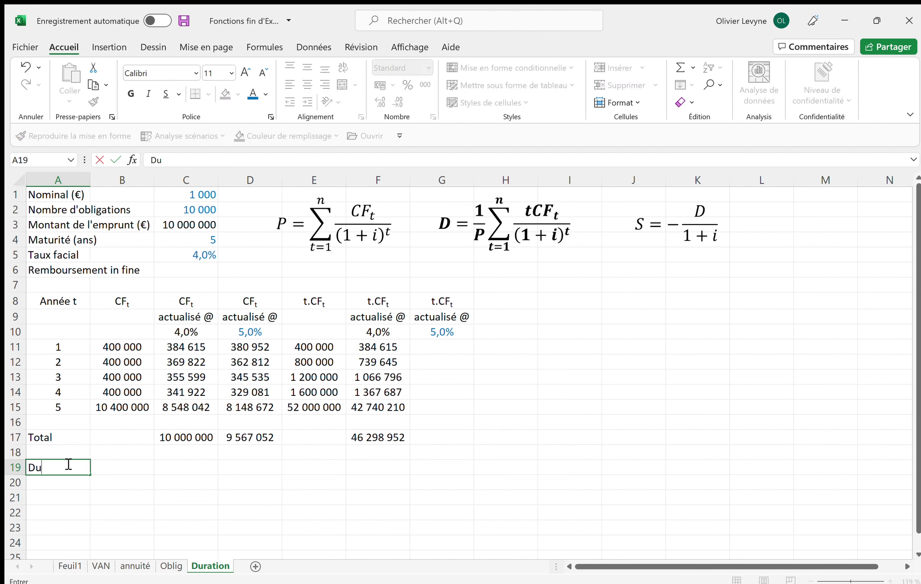
pyautogui.write('ration')
# Calculate the duration at the 4,0% rate in cell F19 with the formula =F17/C17.
pyautogui.click(362, 473)
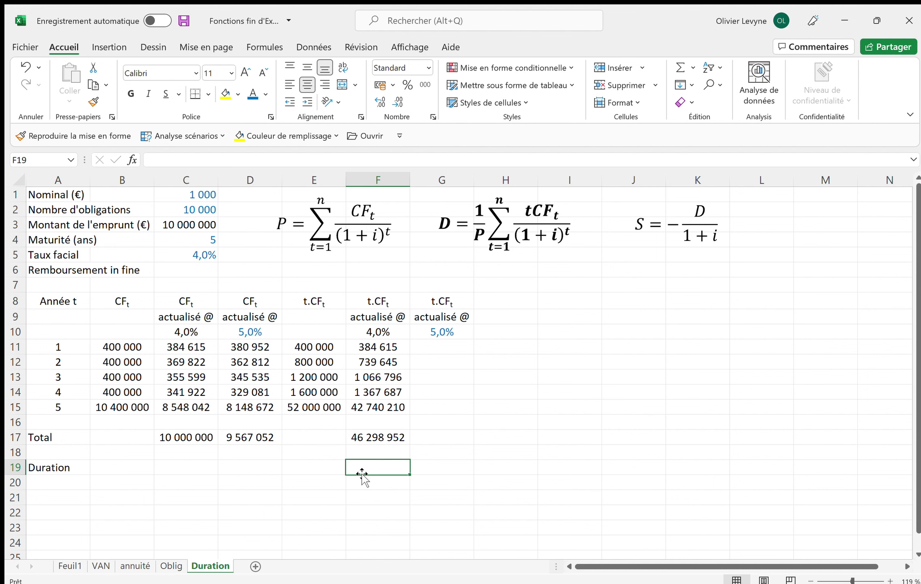
pyautogui.write('=')
pyautogui.press('Up')
pyautogui.press('Up')
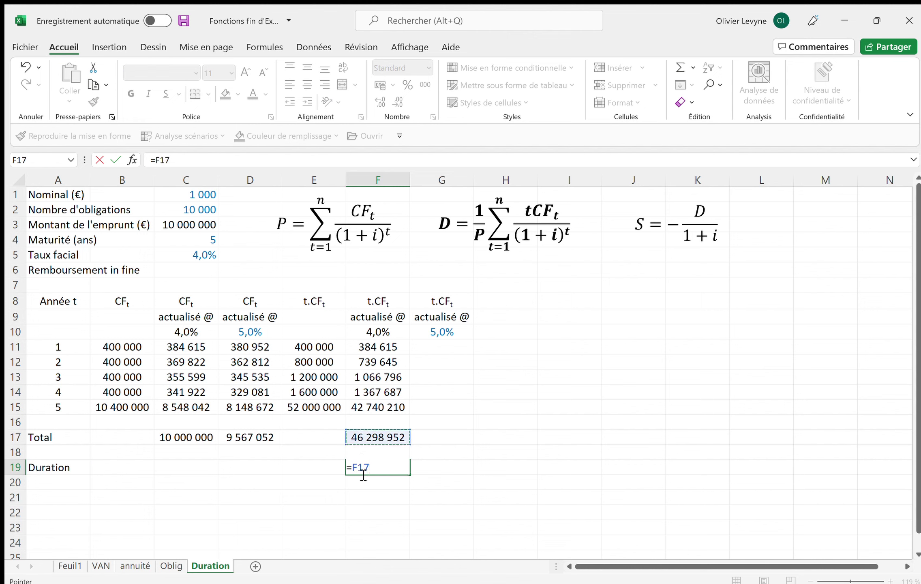
pyautogui.write('/')
pyautogui.click(169, 437)
pyautogui.press('Return')
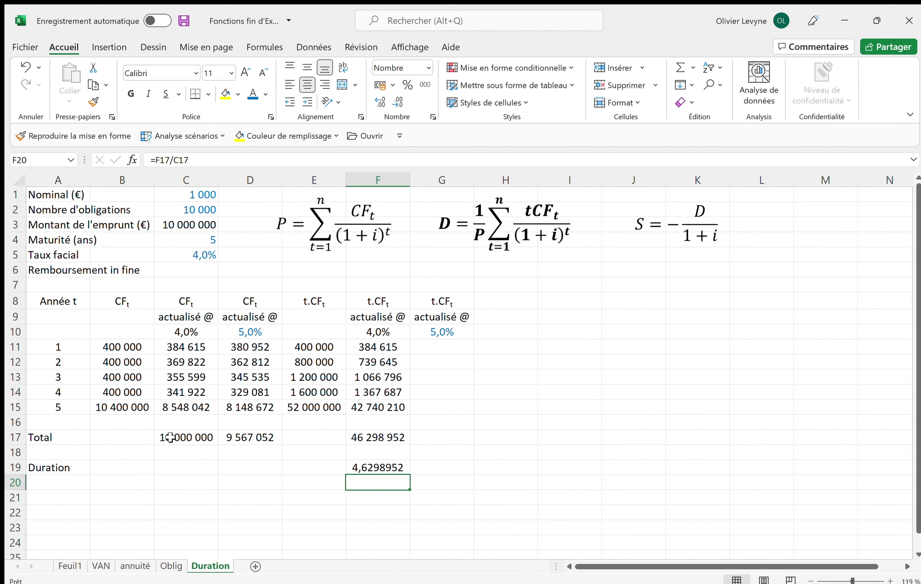
# Reduce the number format of the duration in F19 to two decimal places.
pyautogui.click(383, 467)
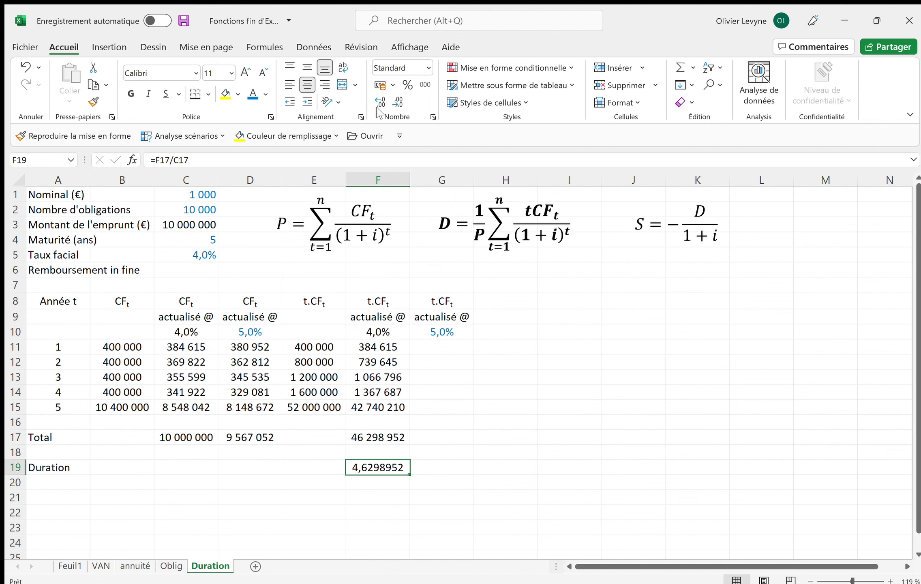
pyautogui.click(398, 102)
pyautogui.click(398, 102)
pyautogui.click(397, 102)
pyautogui.click(398, 102)
pyautogui.click(397, 102)
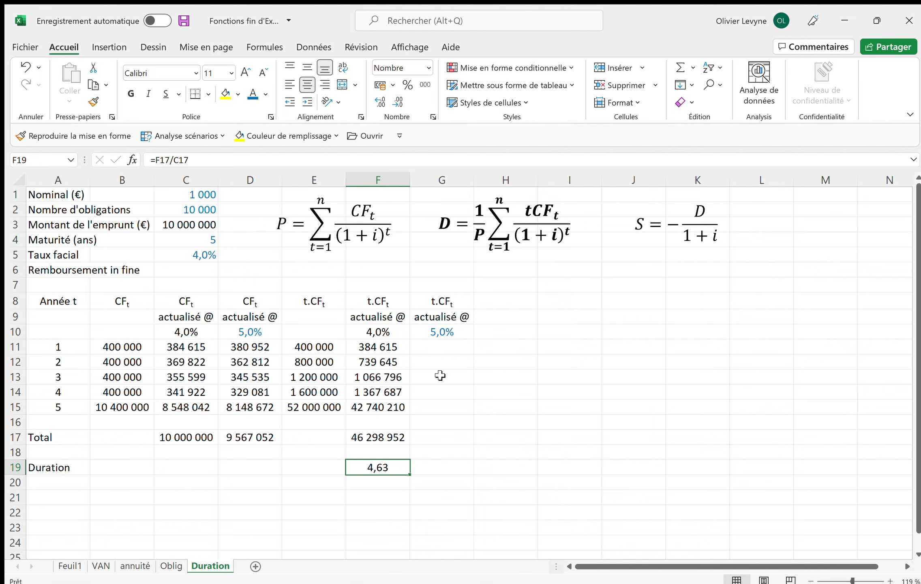
# Extend the discounted t.CFt values and total from F11:F17 to column G and check the formula in G11.
pyautogui.moveTo(395, 343); pyautogui.dragTo(477, 446)
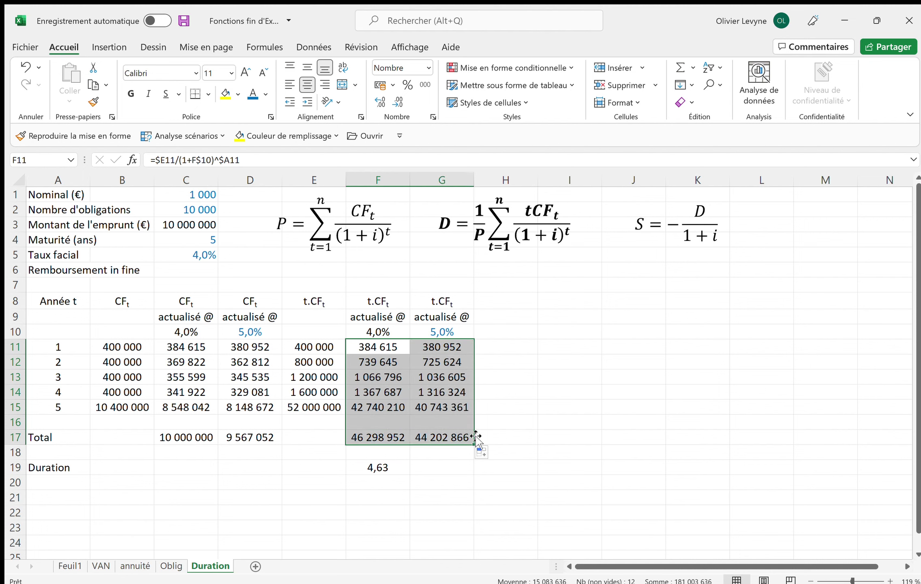
pyautogui.click(441, 346)
pyautogui.doubleClick(442, 346)
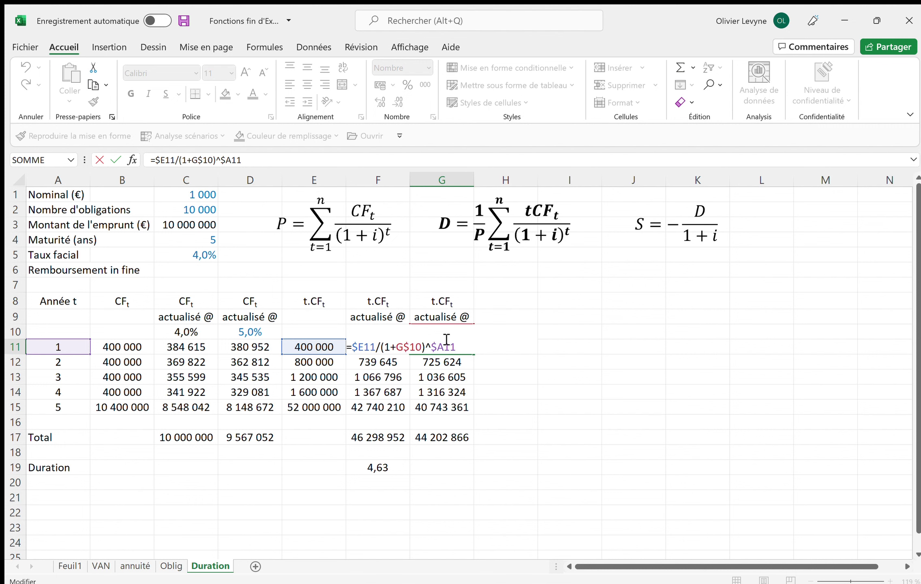
pyautogui.press('Return')
# Extend the duration formula from F19 to G19 and check its cell references.
pyautogui.click(388, 467)
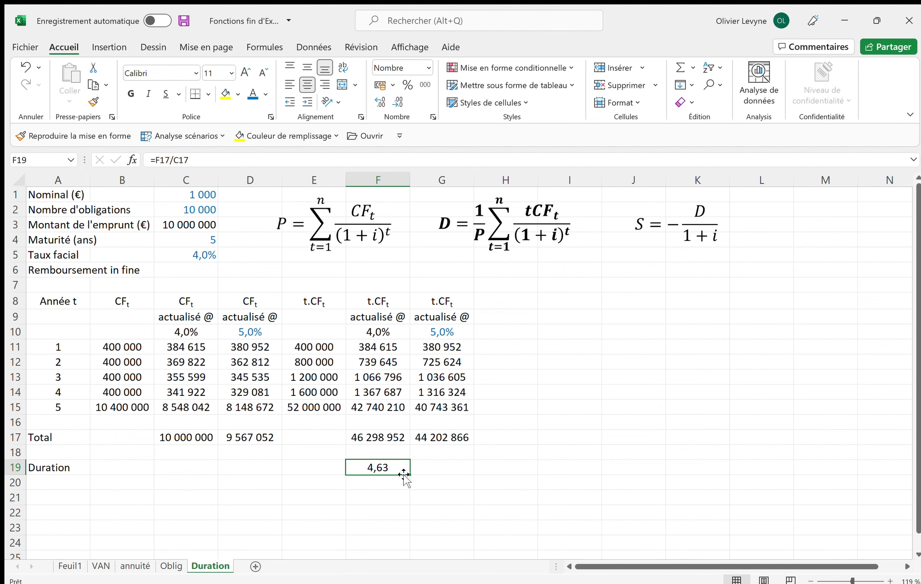
pyautogui.moveTo(410, 474); pyautogui.dragTo(464, 468)
pyautogui.click(458, 468)
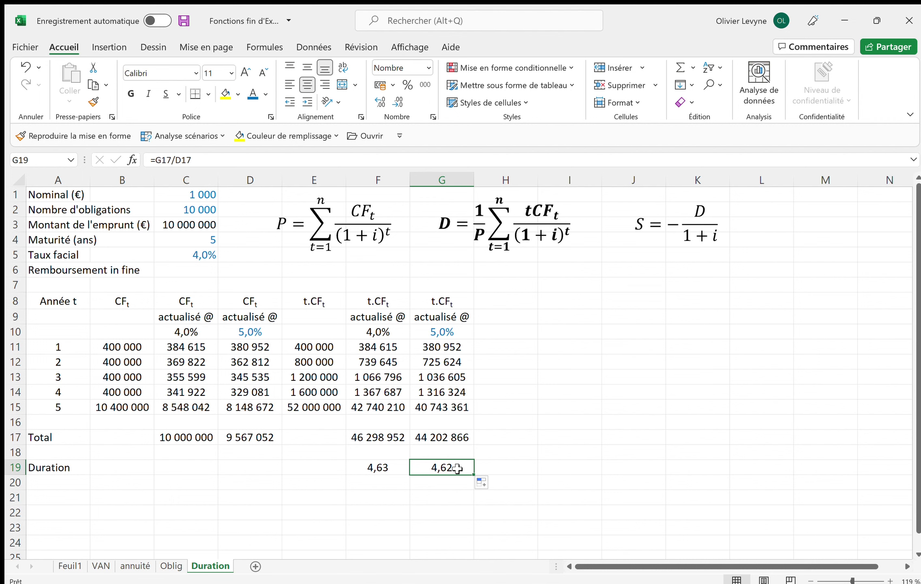
pyautogui.doubleClick(458, 469)
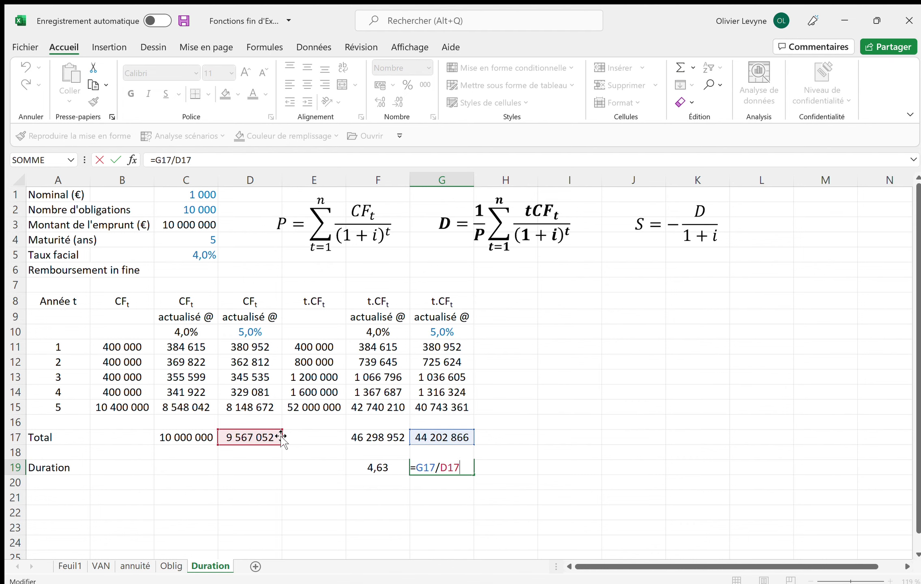
pyautogui.press('Return')
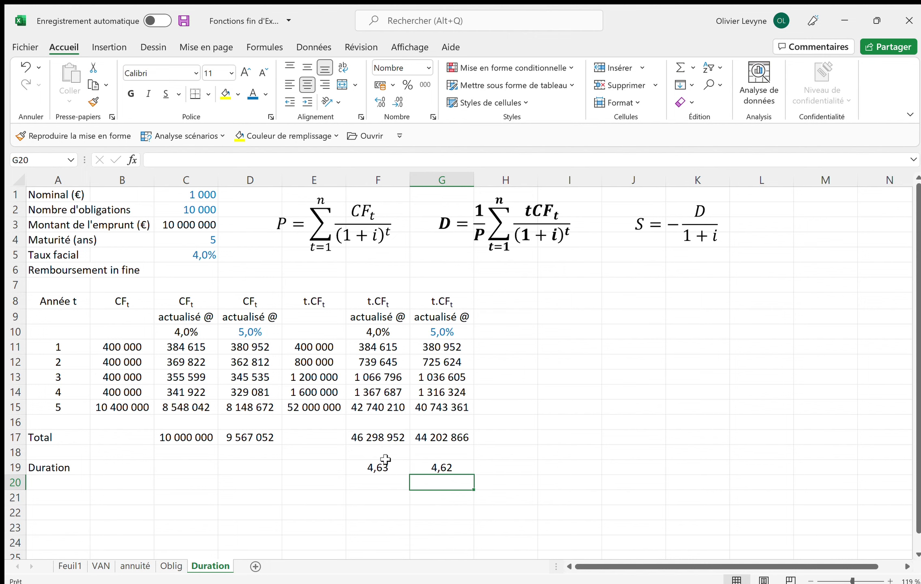
# Increase the number format of the durations in F19:G19 to six decimal places.
pyautogui.moveTo(381, 466); pyautogui.dragTo(448, 465)
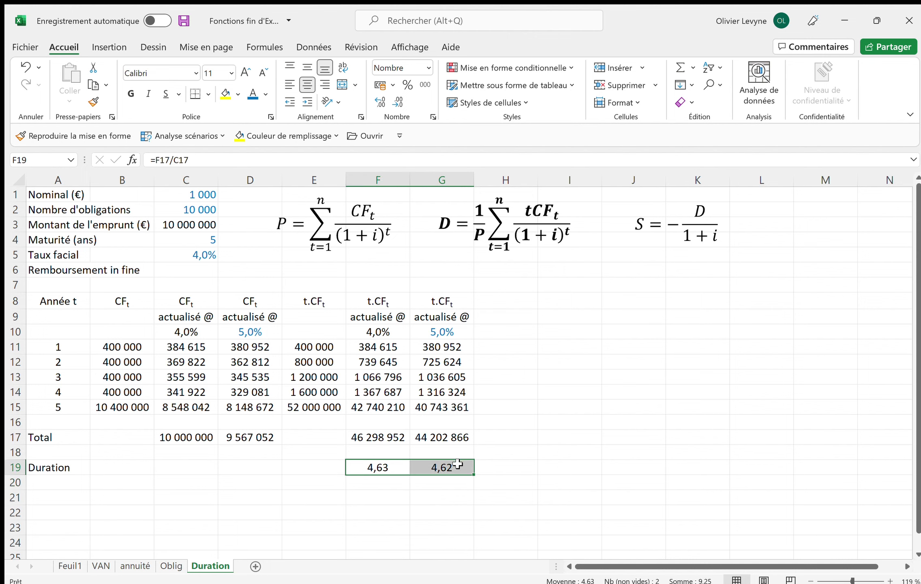
pyautogui.click(388, 102)
pyautogui.click(385, 102)
pyautogui.click(380, 99)
pyautogui.click(380, 99)
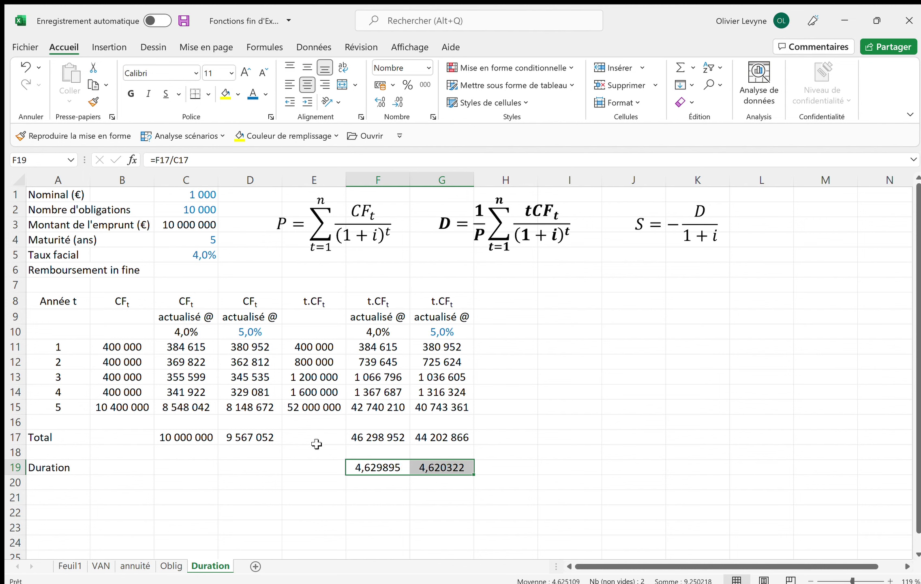
# Label cell E20 as DUREE, beneath the duration row.
pyautogui.click(311, 491)
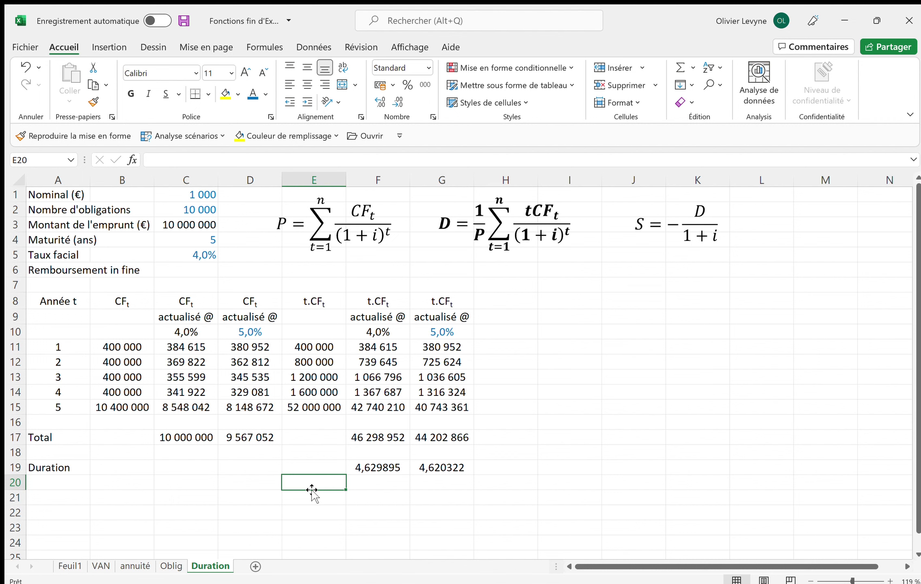
pyautogui.write('DUREE')
pyautogui.click(383, 511)
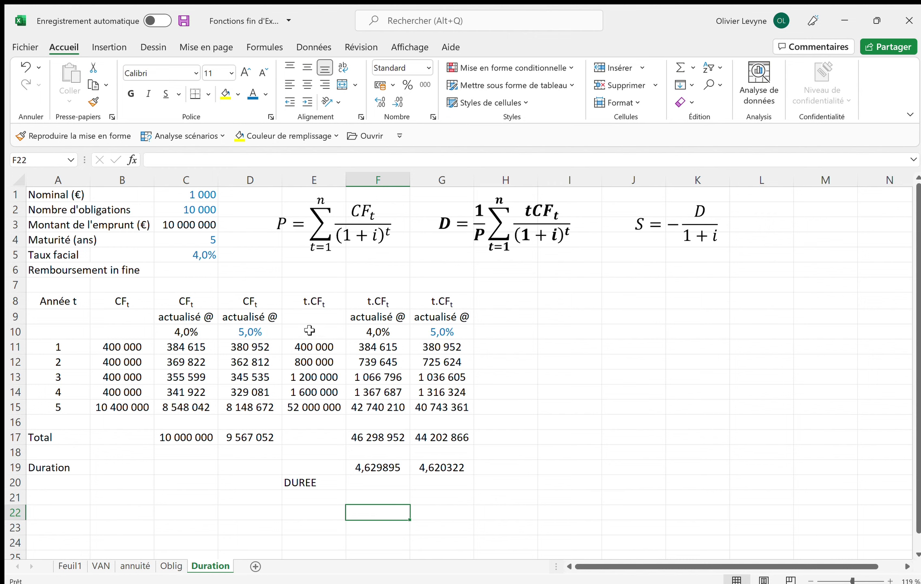
# Enter the labels "Date d'émission" in I11 and "Date de remboursement" in I12 and align both left.
pyautogui.click(193, 227)
pyautogui.click(198, 243)
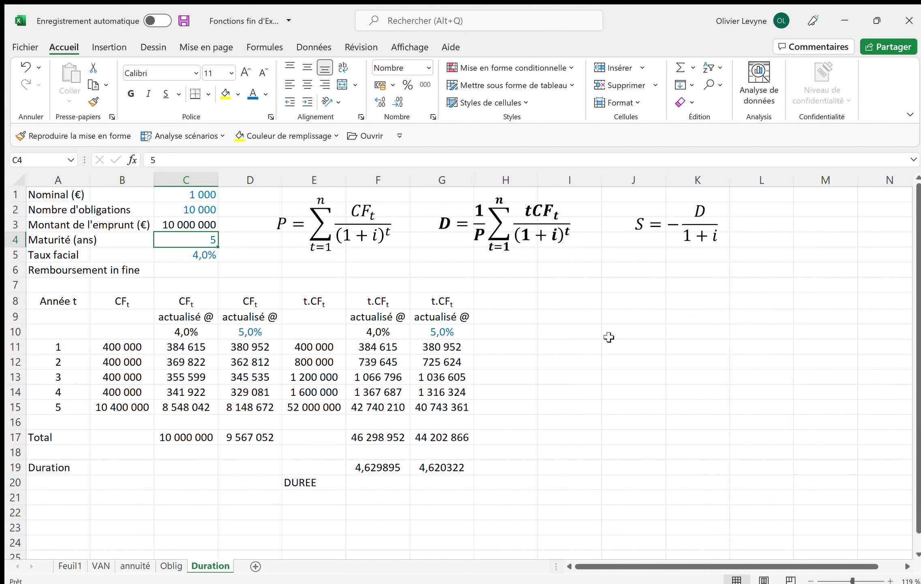
pyautogui.click(568, 347)
pyautogui.write('Da')
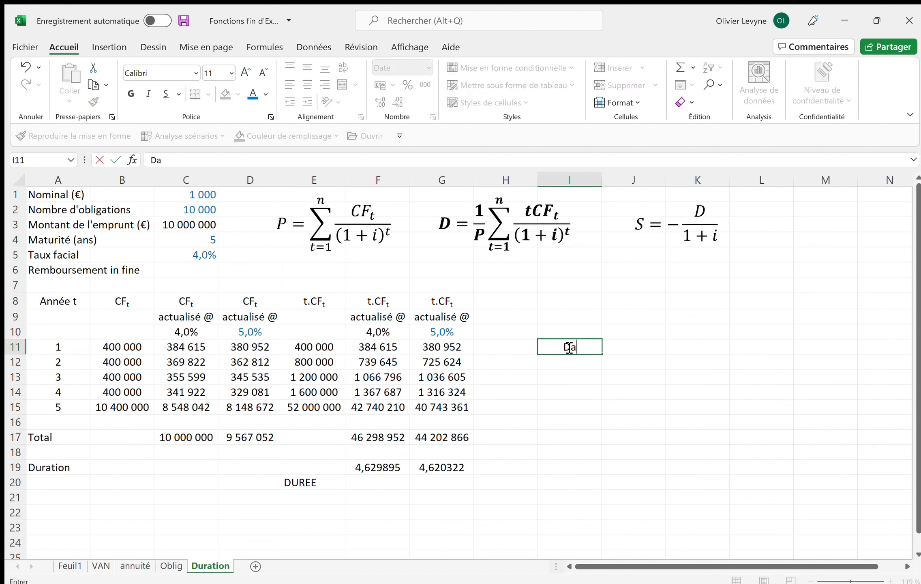
pyautogui.write("te d'émissio")
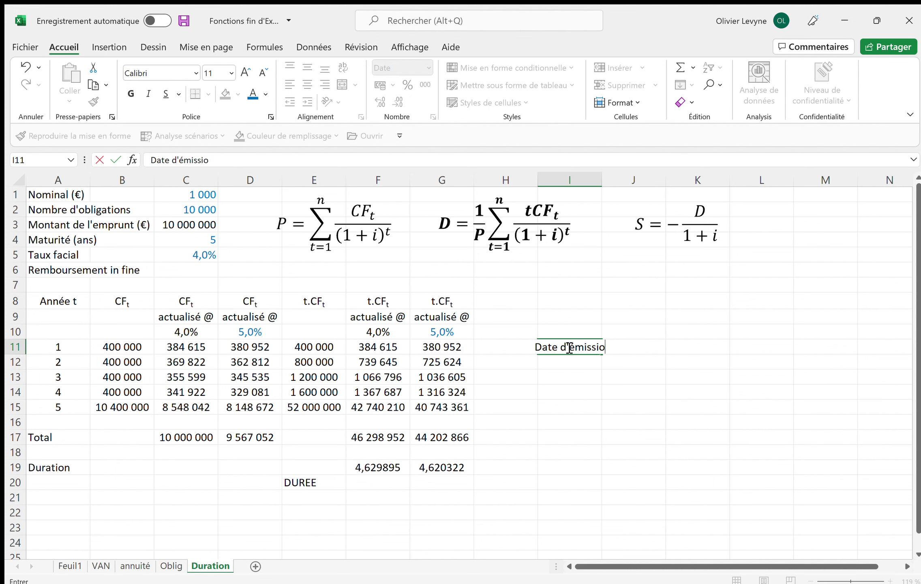
pyautogui.write('n')
pyautogui.press('Return')
pyautogui.write('Date de remb')
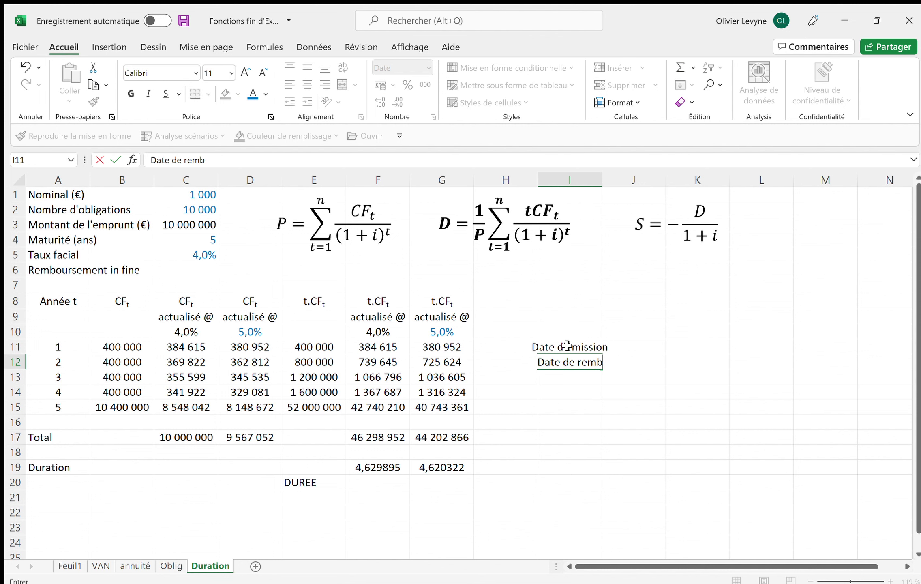
pyautogui.write('oursement')
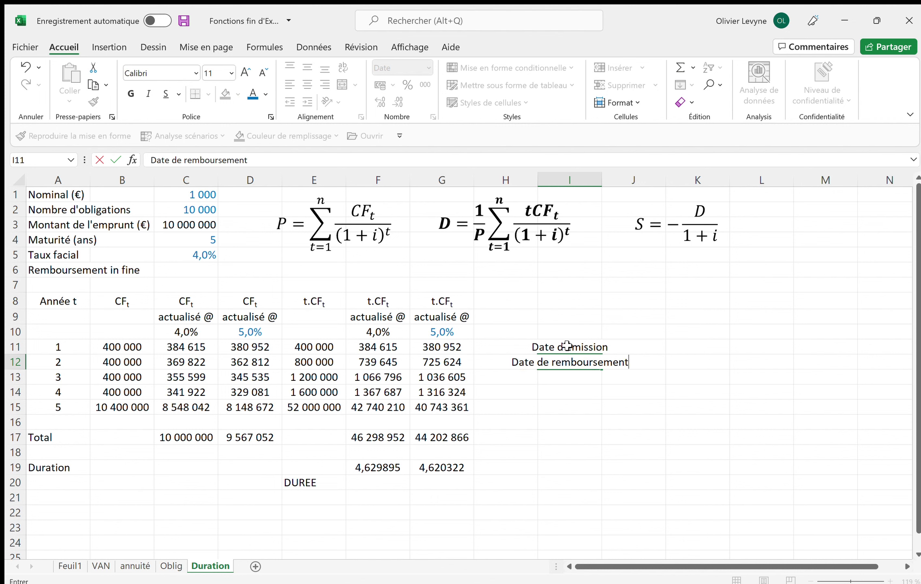
pyautogui.press('Return')
pyautogui.moveTo(567, 344); pyautogui.dragTo(564, 356)
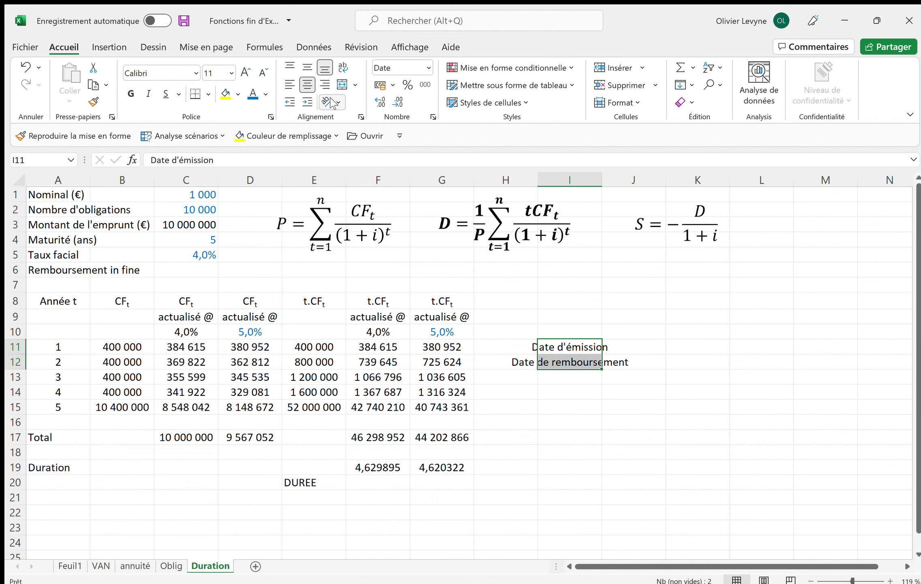
pyautogui.click(290, 84)
# Enter the issue date 22/12/2021 in K11 and the redemption date 22/12/2026 in K12, with both in blue font.
pyautogui.click(715, 347)
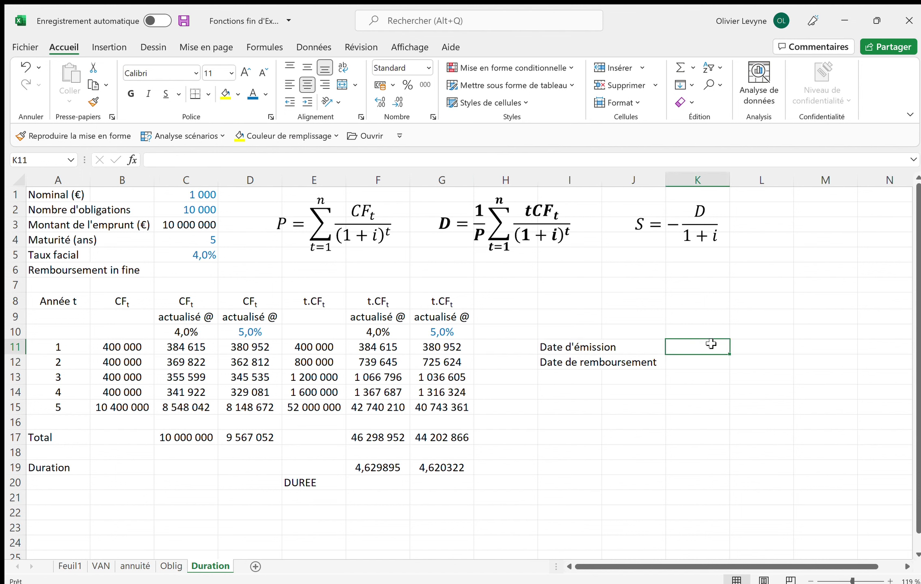
pyautogui.write('22/12/2021')
pyautogui.press('Return')
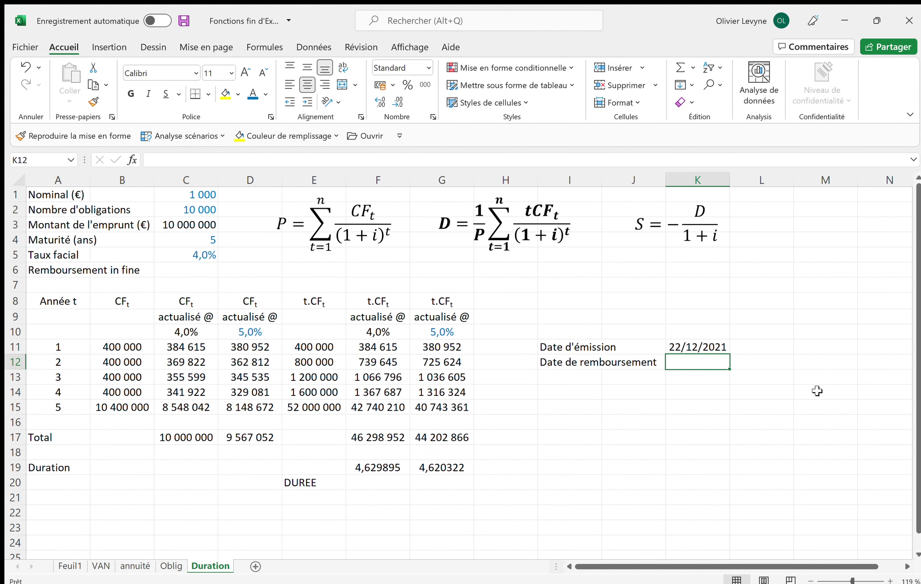
pyautogui.write('22/12/2026')
pyautogui.press('Return')
pyautogui.moveTo(721, 348); pyautogui.dragTo(717, 363)
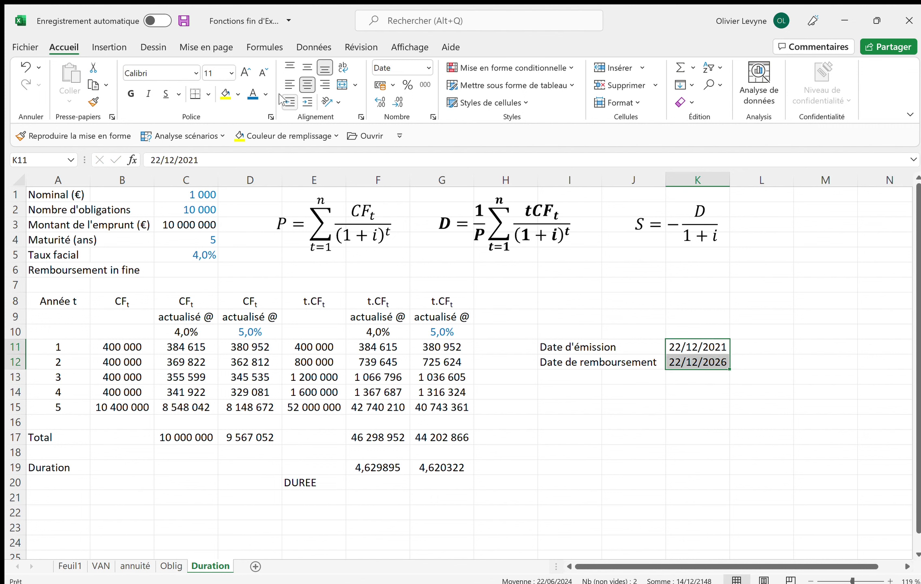
pyautogui.click(253, 94)
# Calculate the duration at the 4,0% rate in F20 with the formula =DUREE(K11;K12;C5;F10;1;1).
pyautogui.click(376, 480)
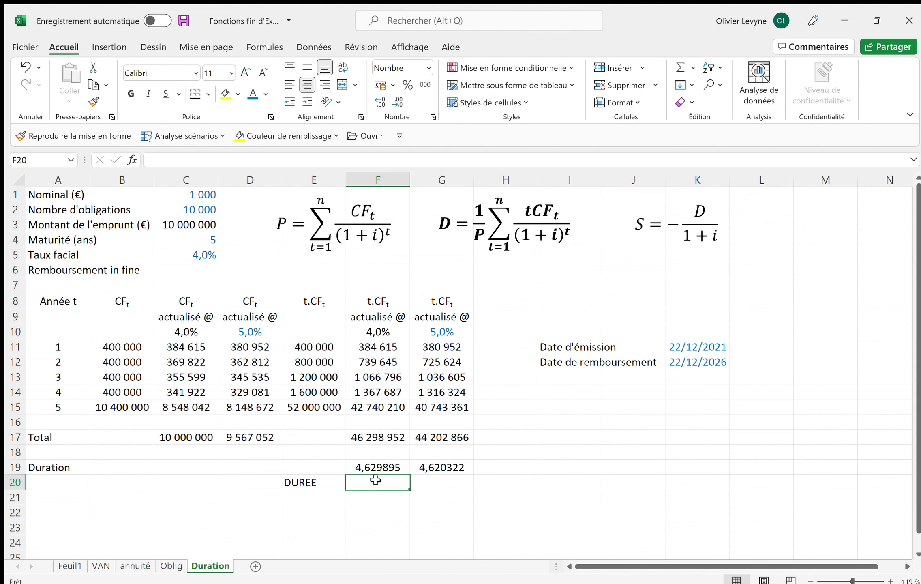
pyautogui.write('=duree')
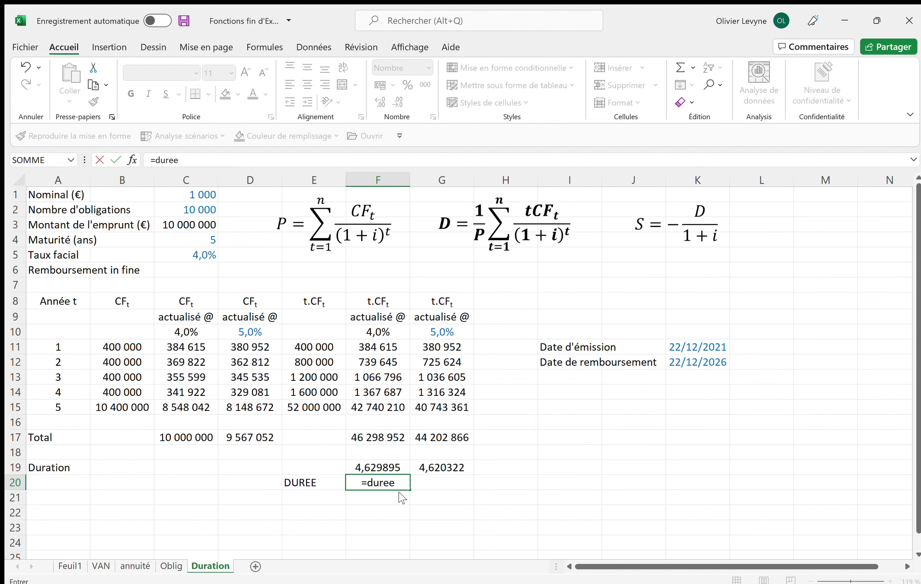
pyautogui.press('Tab')
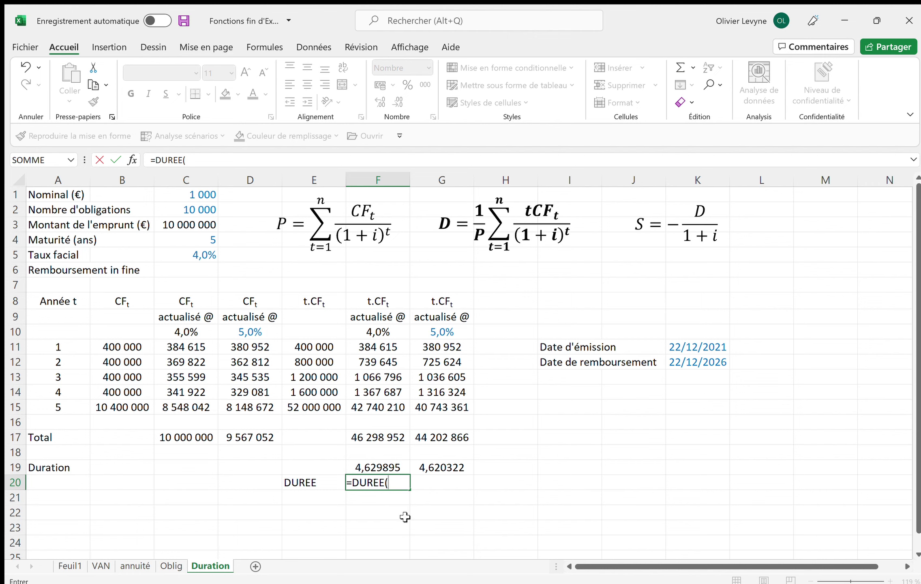
pyautogui.click(710, 347)
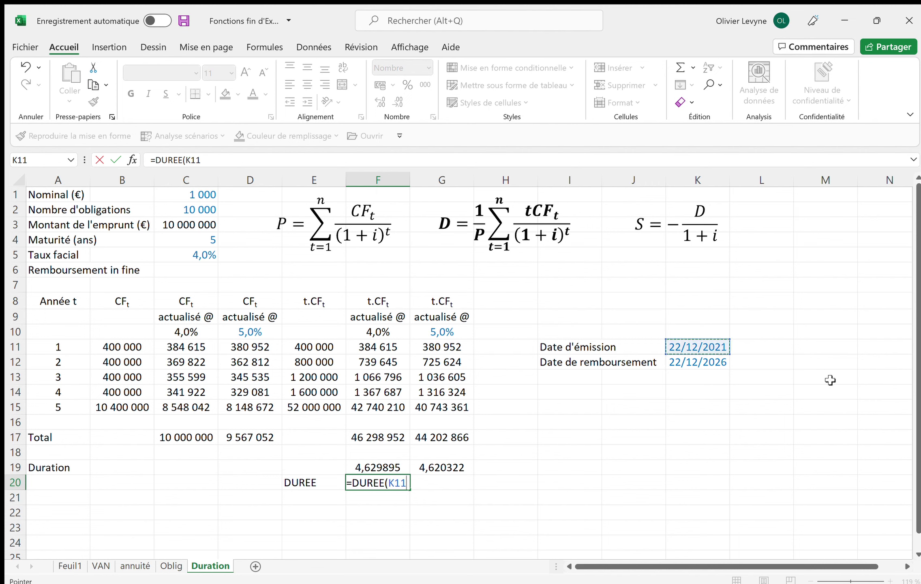
pyautogui.write(';')
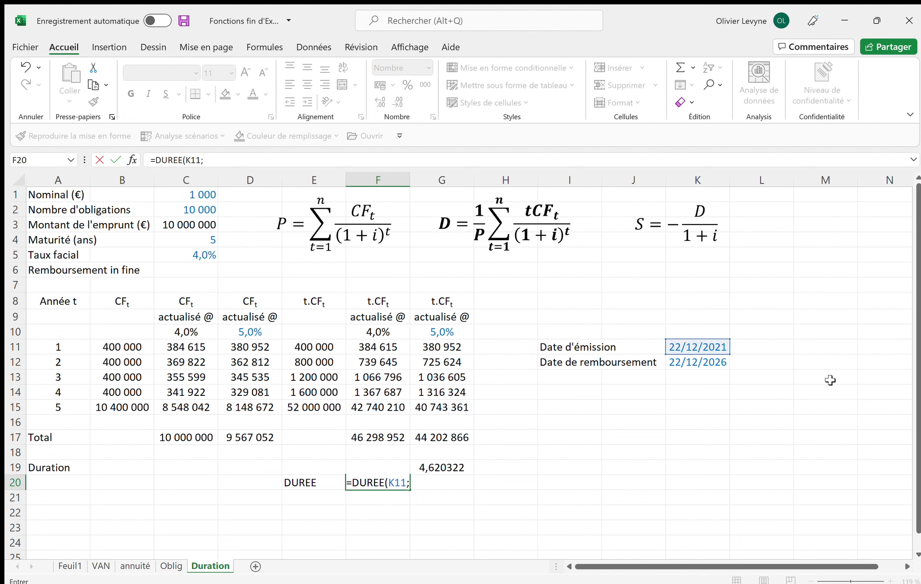
pyautogui.click(709, 361)
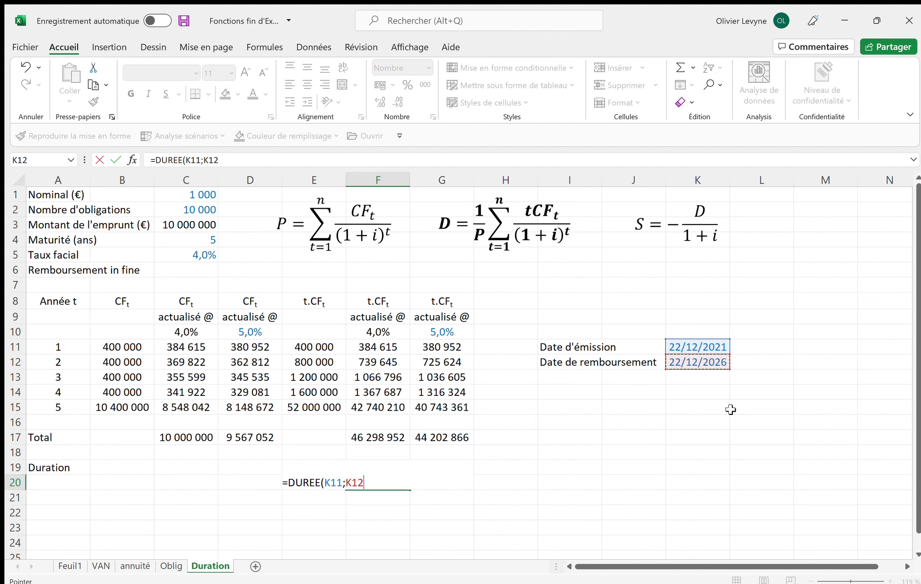
pyautogui.write(';')
pyautogui.click(190, 256)
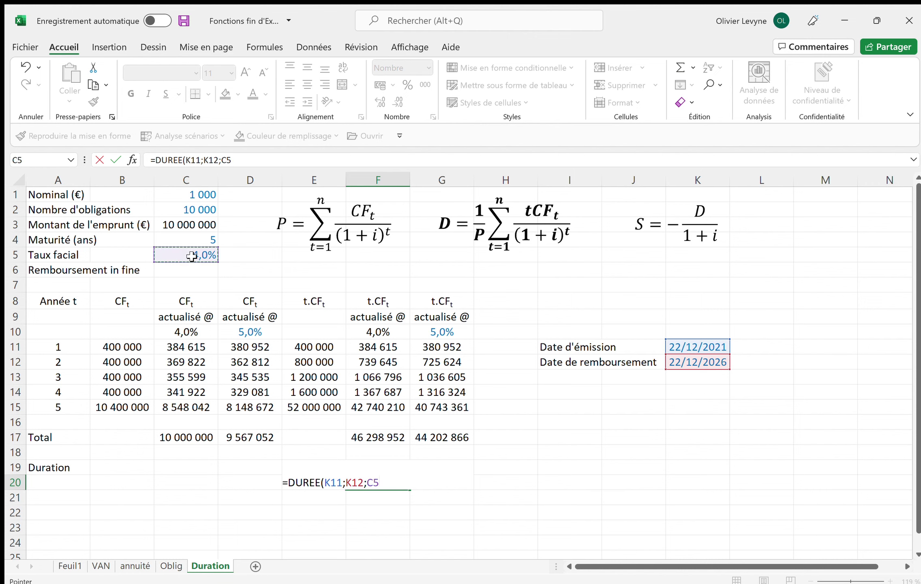
pyautogui.write(';')
pyautogui.click(386, 330)
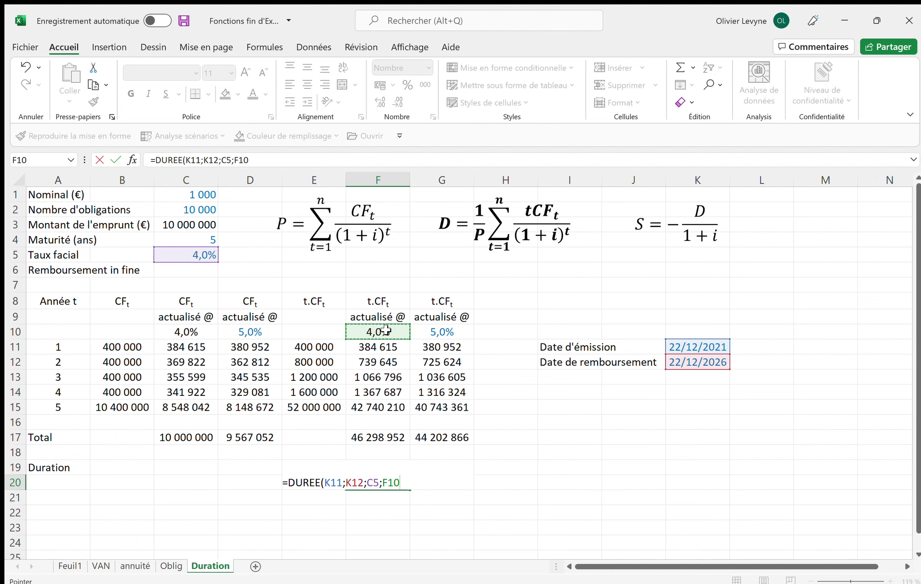
pyautogui.write(';')
pyautogui.write('1')
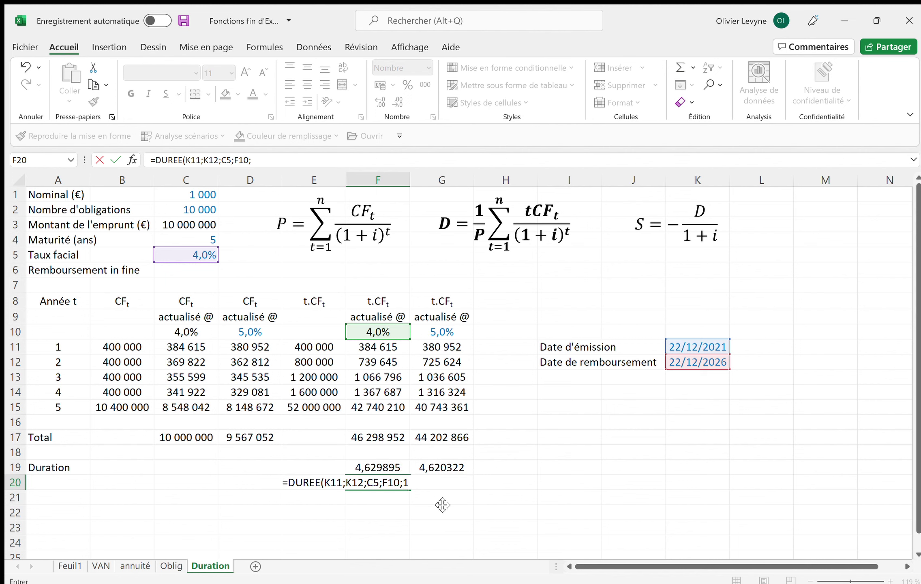
pyautogui.write(';')
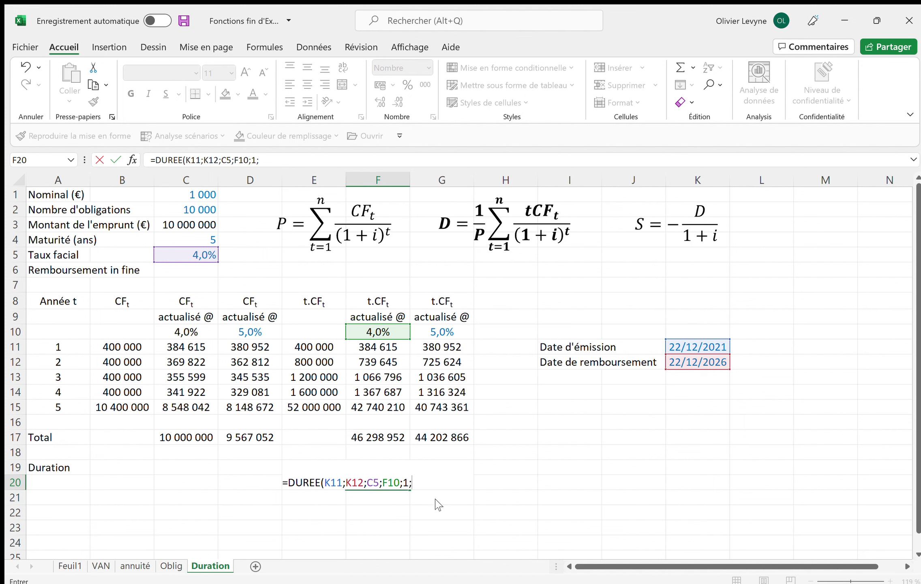
pyautogui.write('1')
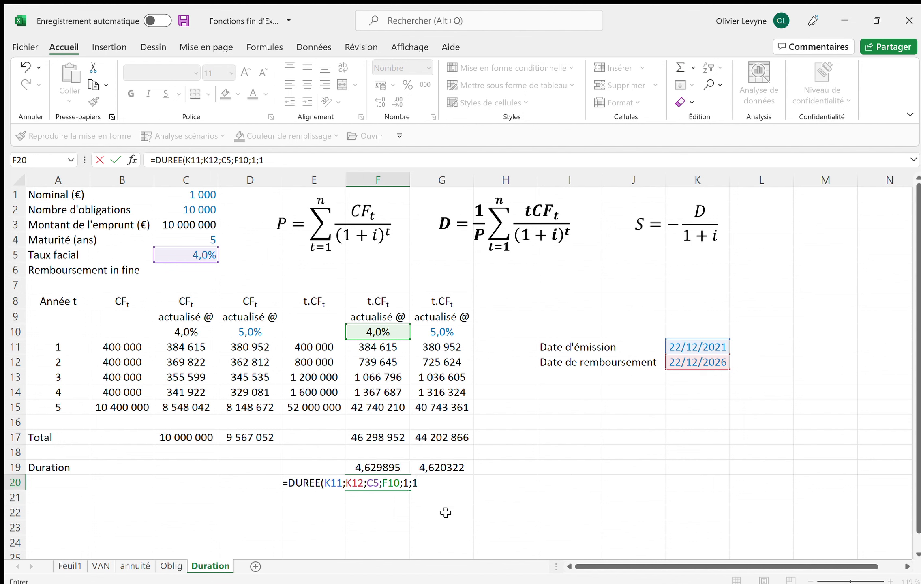
pyautogui.write(')')
pyautogui.press('Return')
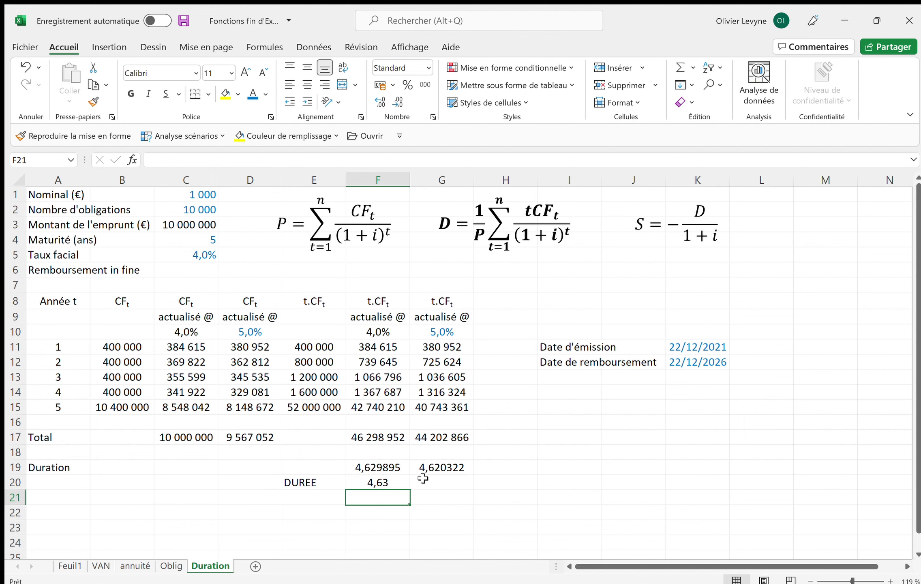
# Increase the DUREE result in F20 to six decimal places and compare it with the duration in F19.
pyautogui.click(377, 477)
pyautogui.click(380, 101)
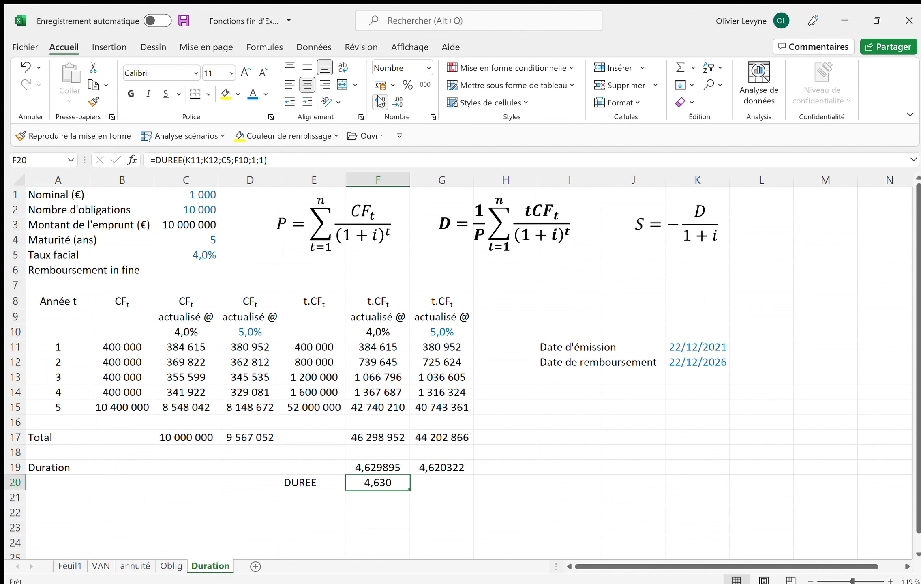
pyautogui.click(380, 101)
pyautogui.click(380, 101)
pyautogui.click(381, 101)
pyautogui.click(377, 466)
# Make the date and coupon rate references in F20's formula absolute as $K$11, $K$12 and $C$5.
pyautogui.click(375, 486)
pyautogui.moveTo(189, 159); pyautogui.dragTo(221, 163)
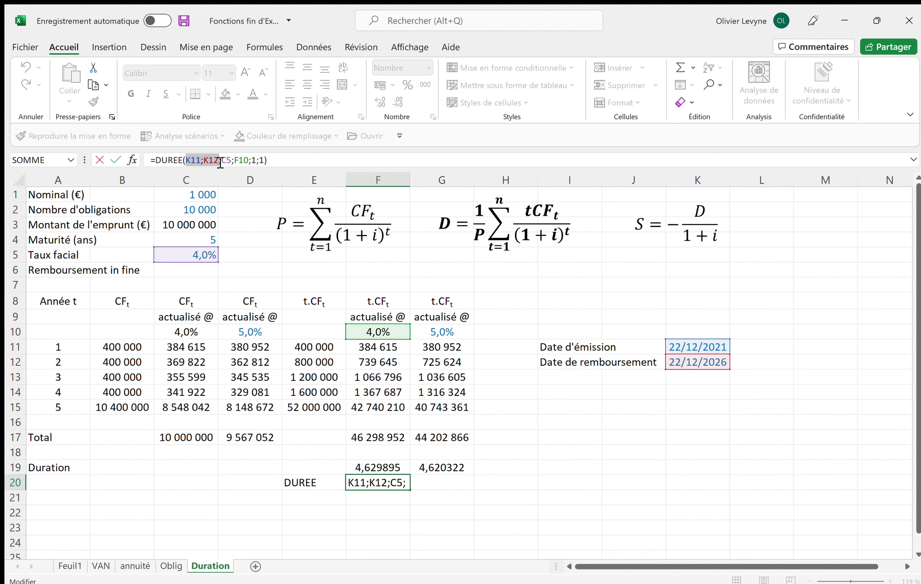
pyautogui.press('F4')
pyautogui.press('F4')
pyautogui.press('F4')
pyautogui.press('F4')
pyautogui.press('F4')
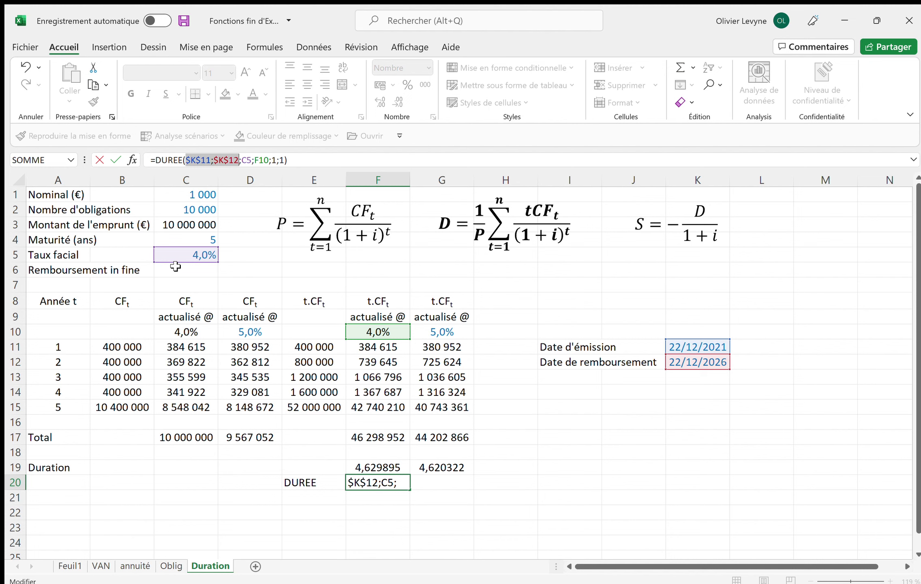
pyautogui.click(246, 161)
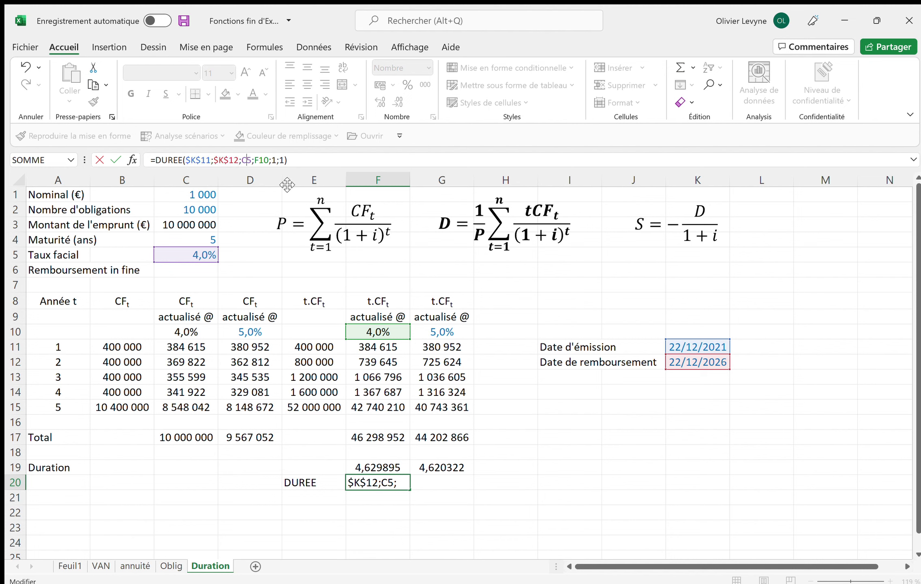
pyautogui.press('F4')
pyautogui.press('Return')
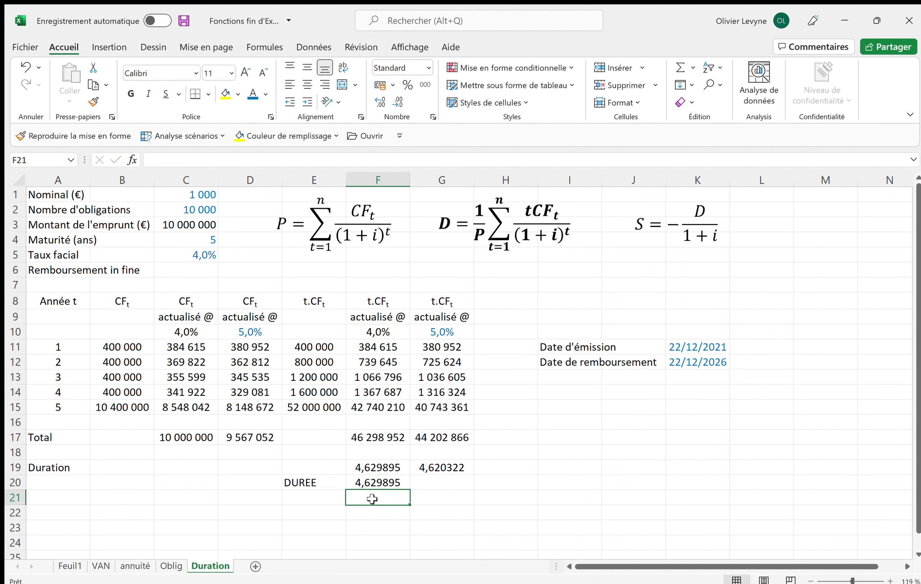
# Extend the DUREE formula from F20 to G20 for the 5,0% rate.
pyautogui.click(378, 484)
pyautogui.moveTo(410, 490); pyautogui.dragTo(457, 492)
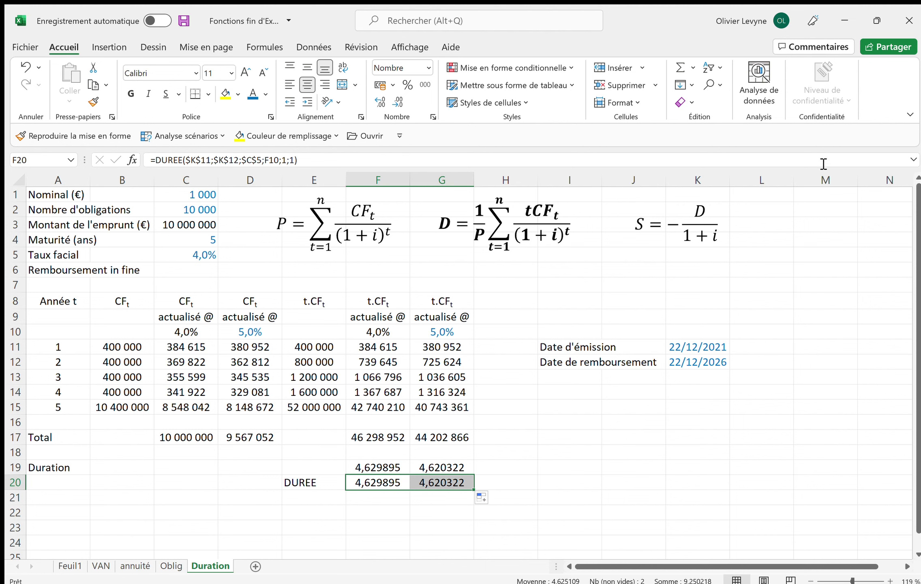
pyautogui.click(682, 299)
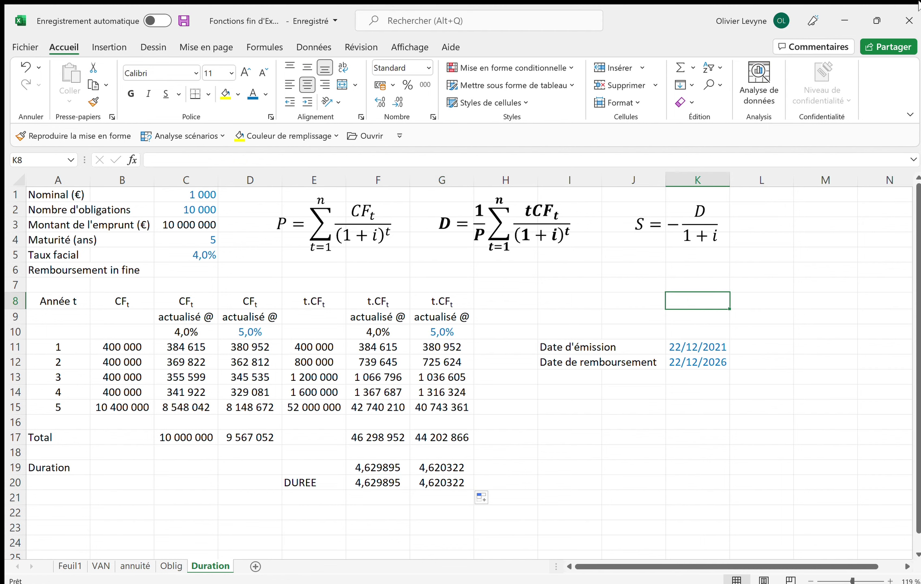